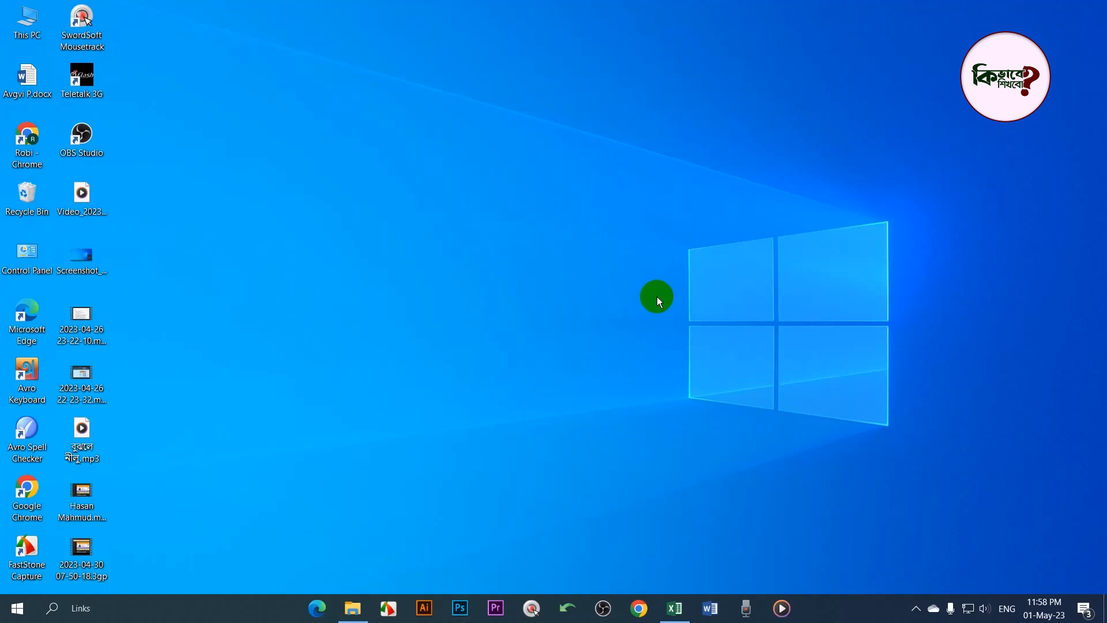
Step: Switch to the open Book1 workbook in Excel
left_click(674, 608)
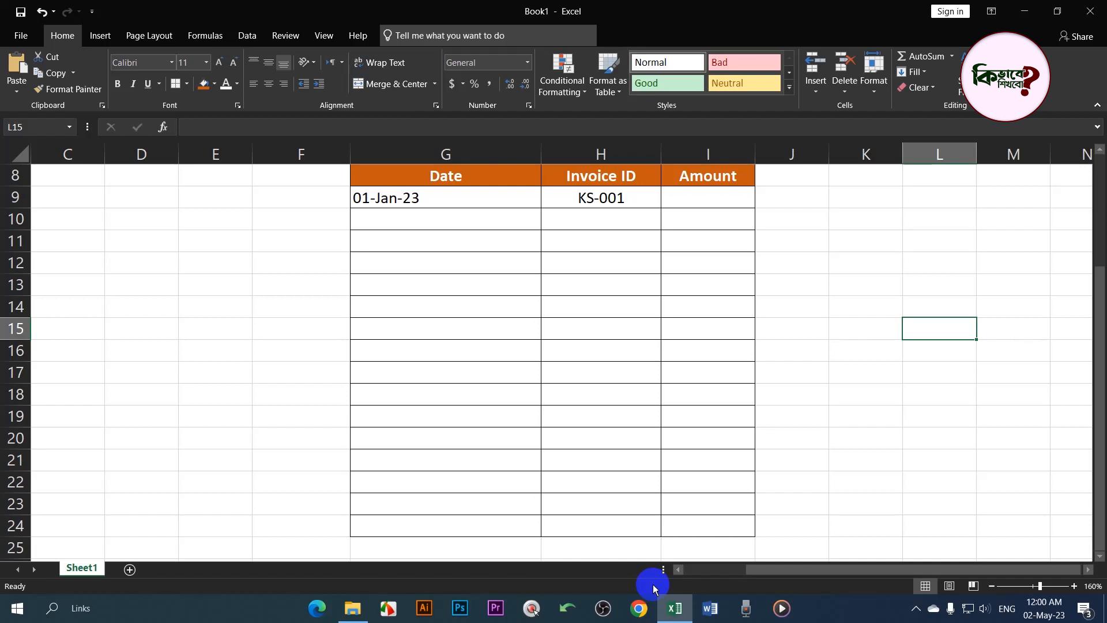
Step: Try to enter the date 1-1-24 in cell G10 to test the column's validation, and discard the entry
left_click(413, 218)
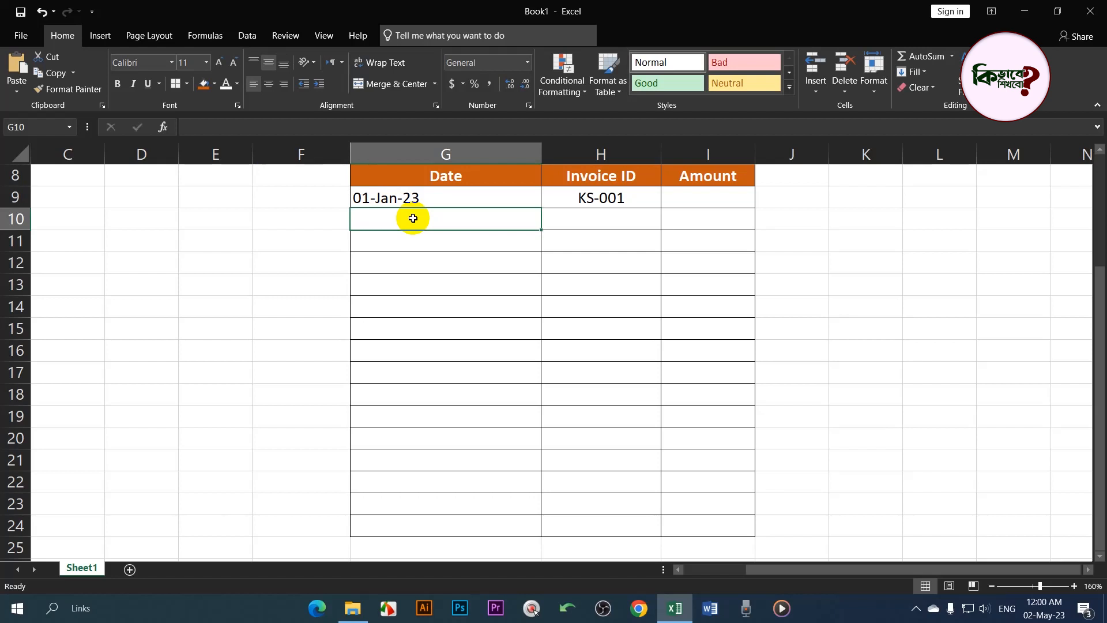
type("1-1")
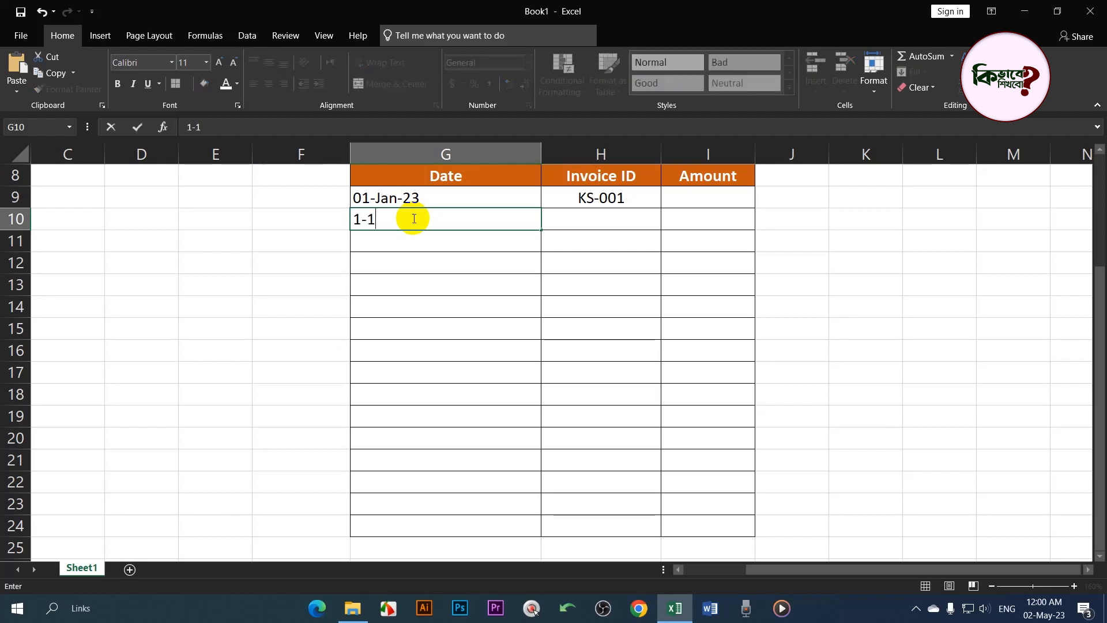
type("-24")
key("Return")
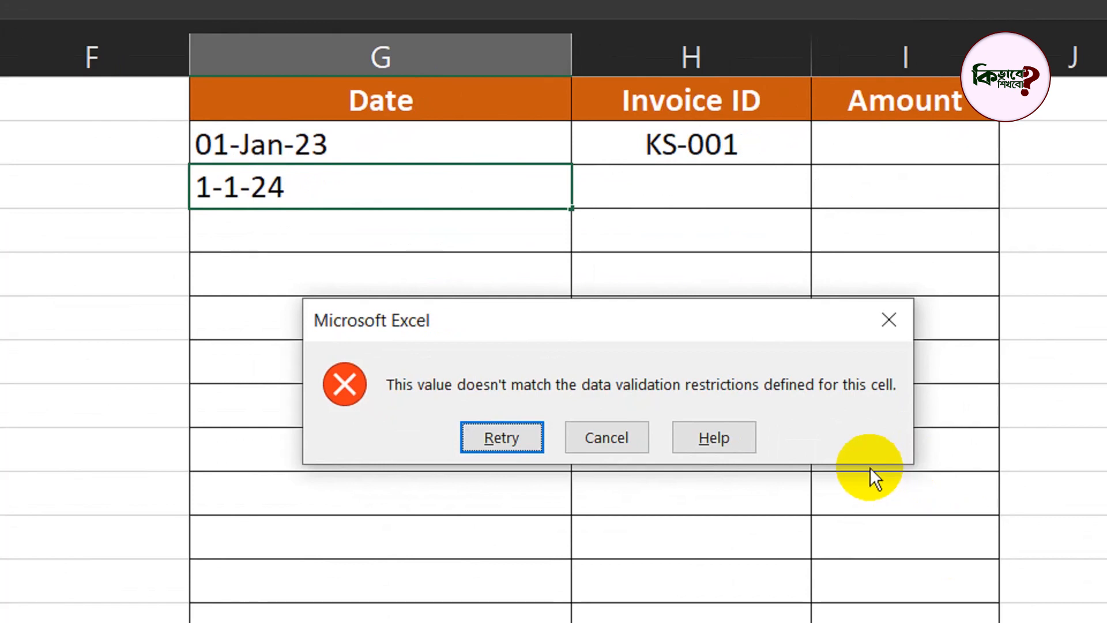
left_click(610, 437)
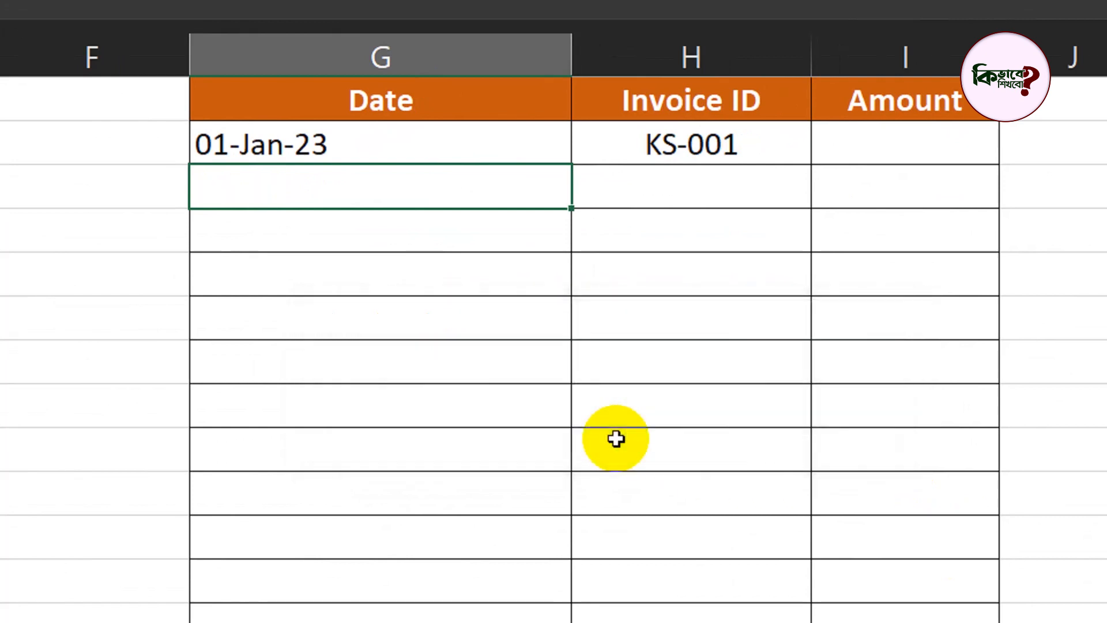
Step: Enter the date 01-02-23 in cell G10 of the Date column
double_click(340, 196)
type("01-02")
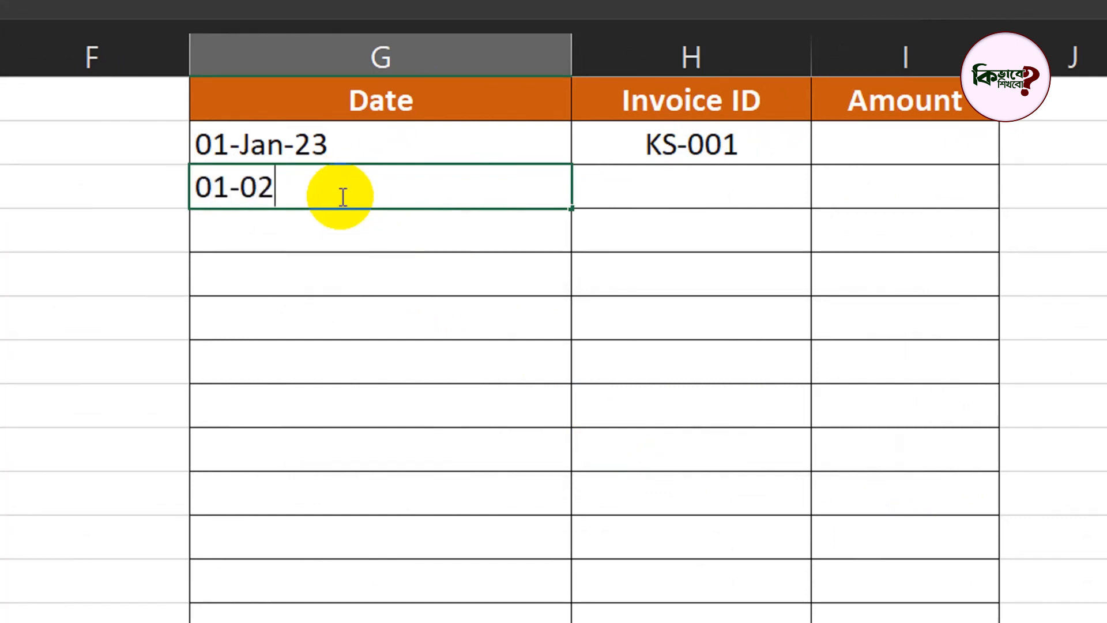
type("-23")
key("Return")
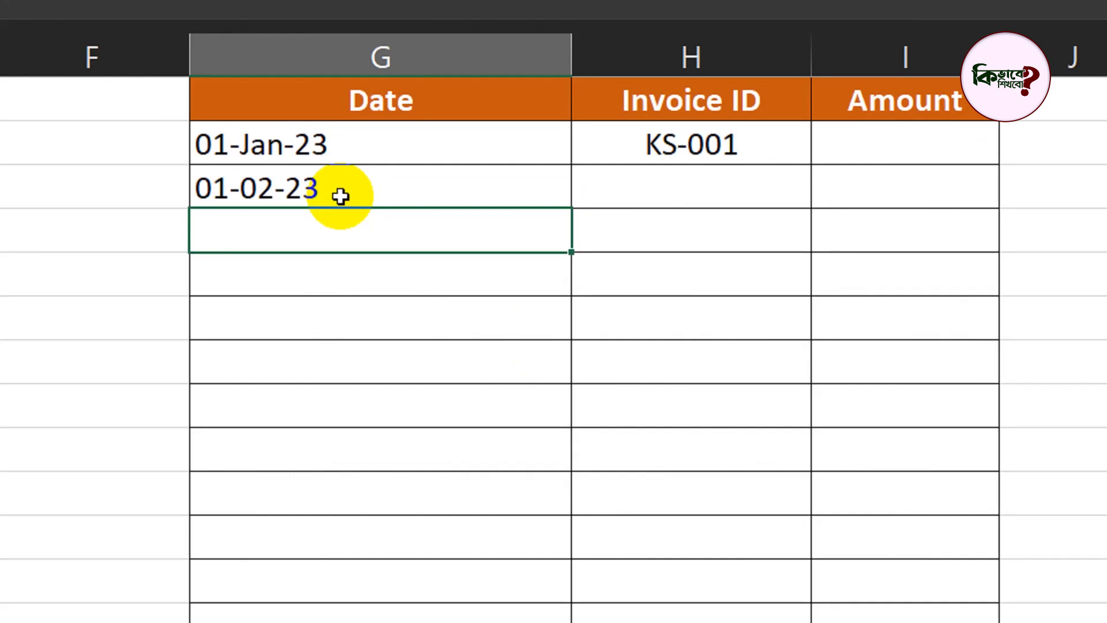
Step: Try to enter the duplicate invoice ID KS-001 in cell H10, and discard the entry
left_click(739, 198)
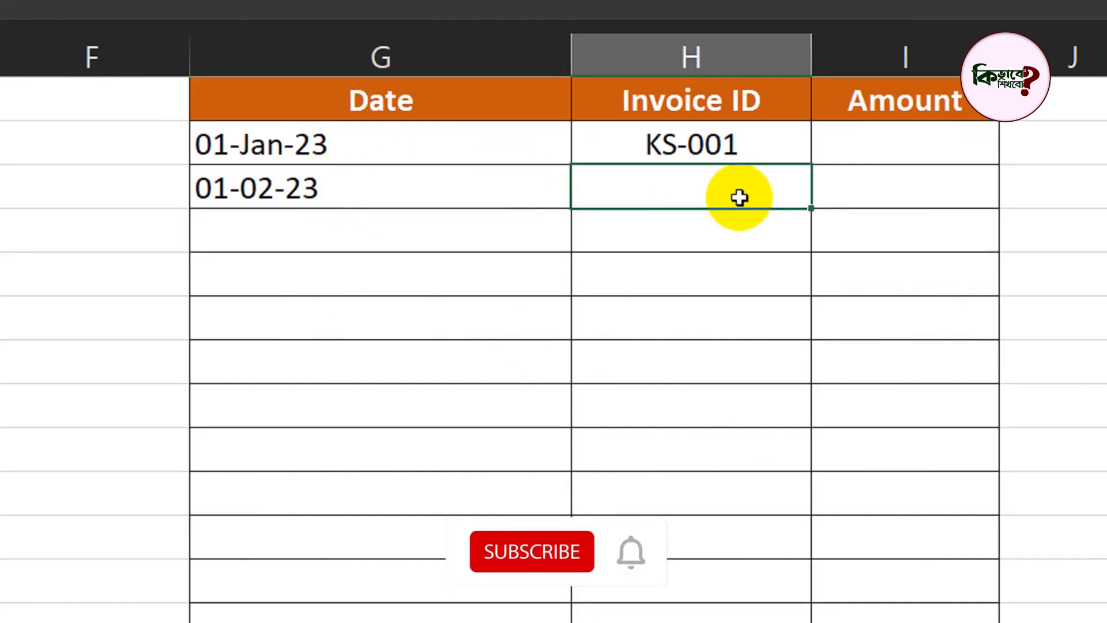
type("K")
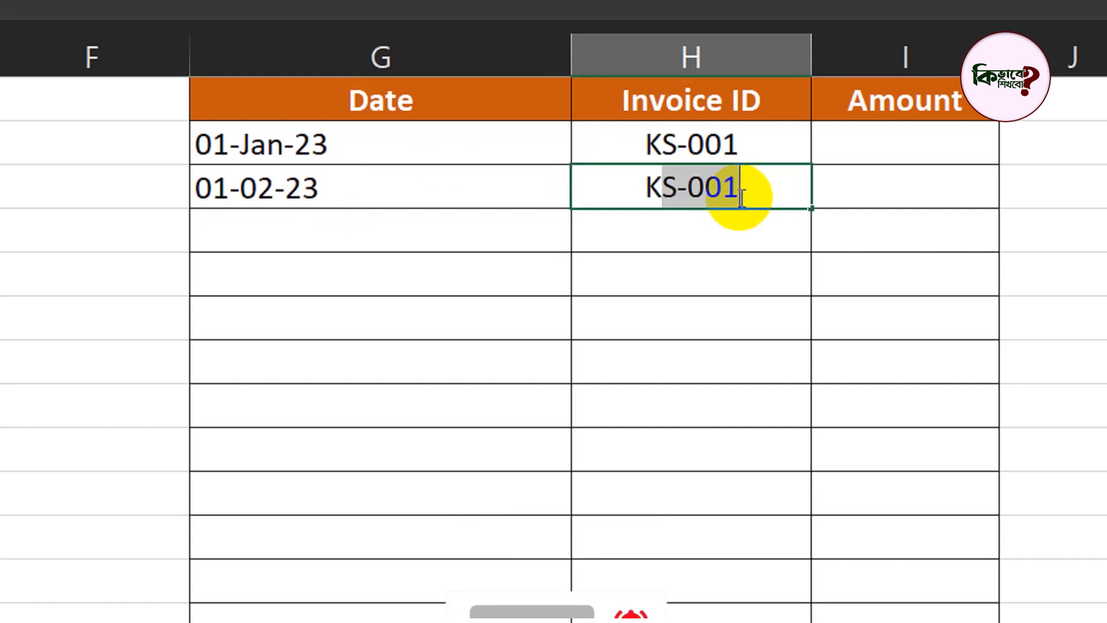
key("Return")
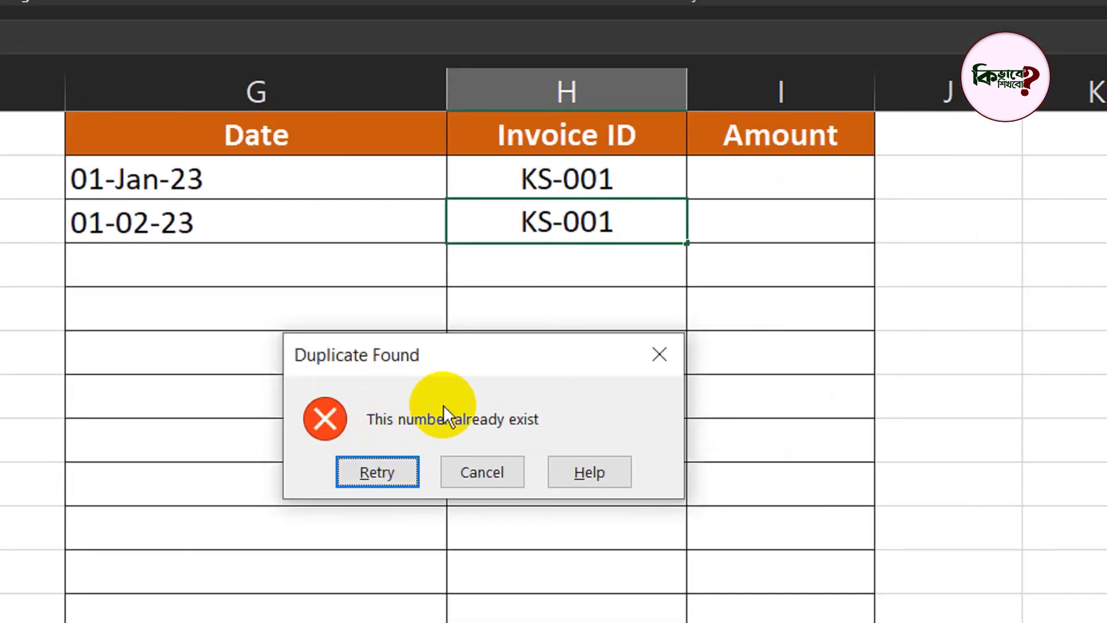
left_click(507, 458)
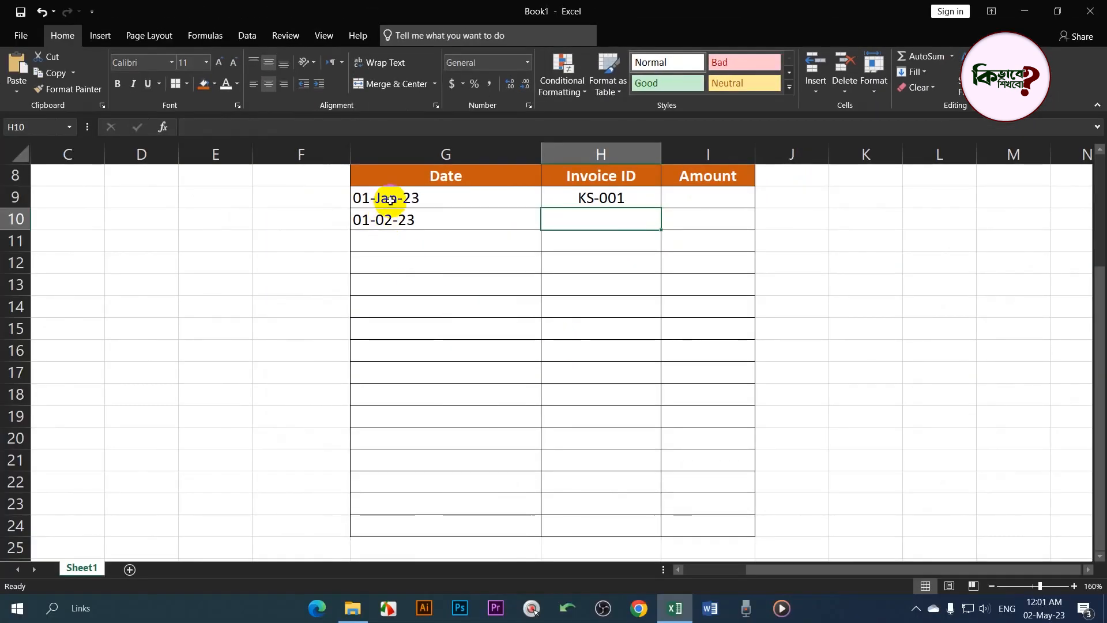
Step: Clear all data validation rules from the Date and Invoice ID cells G9:H24
left_click_drag(383, 202, 616, 522)
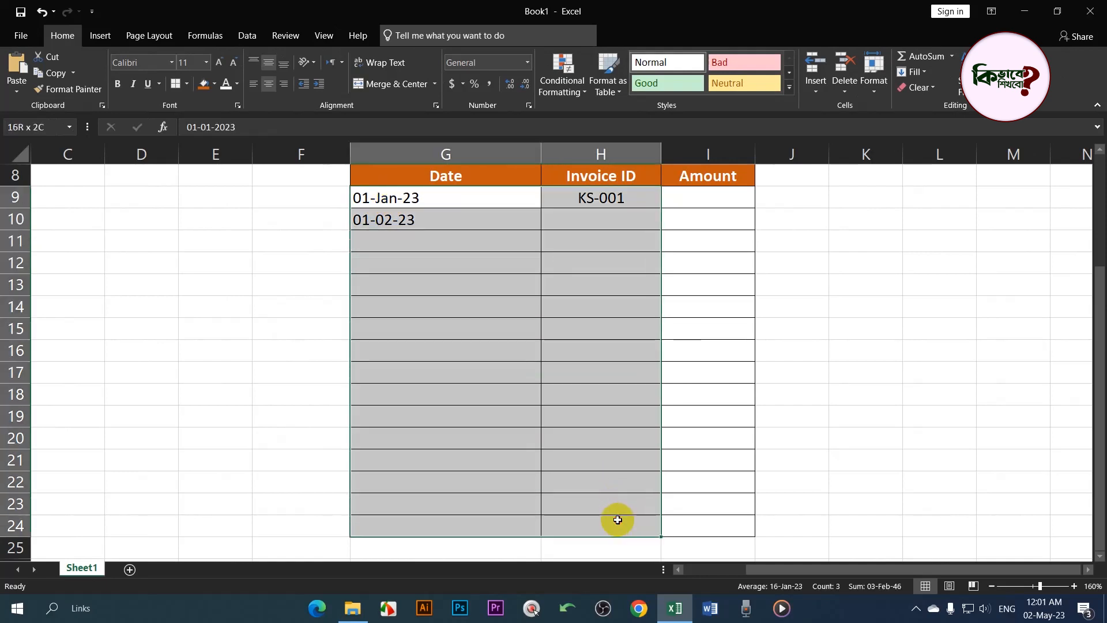
left_click(247, 35)
left_click(652, 87)
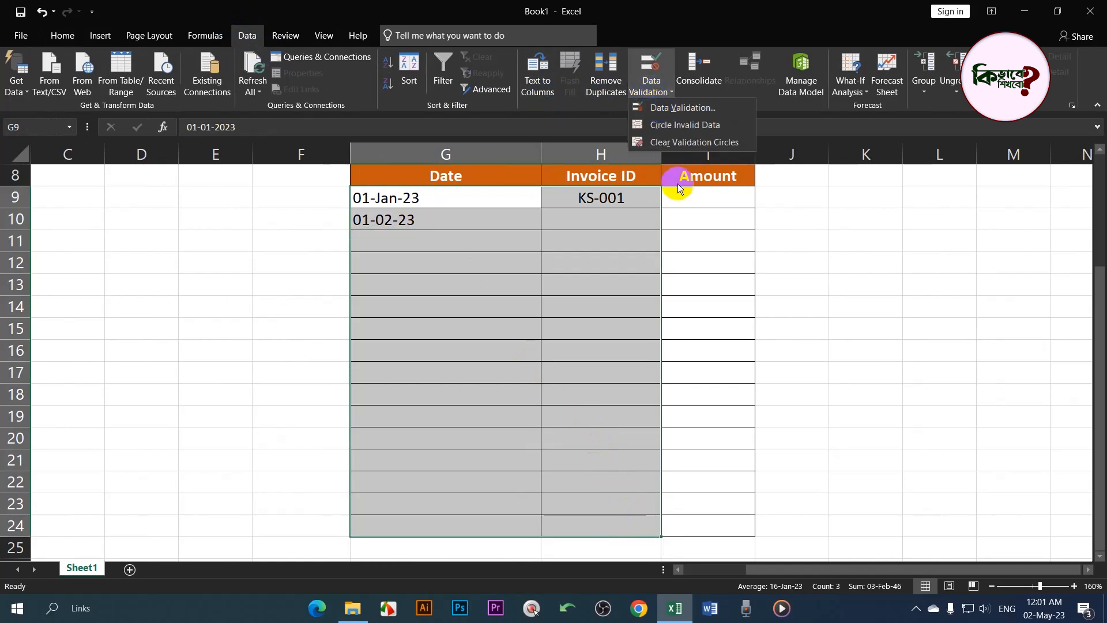
left_click(692, 106)
left_click(537, 350)
left_click(750, 413)
left_click(914, 412)
Step: Delete the sample dates from the Date column and the invoice ID in cell H9
left_click(461, 248)
left_click_drag(448, 204, 460, 284)
key("Delete")
left_click(600, 201)
key("Delete")
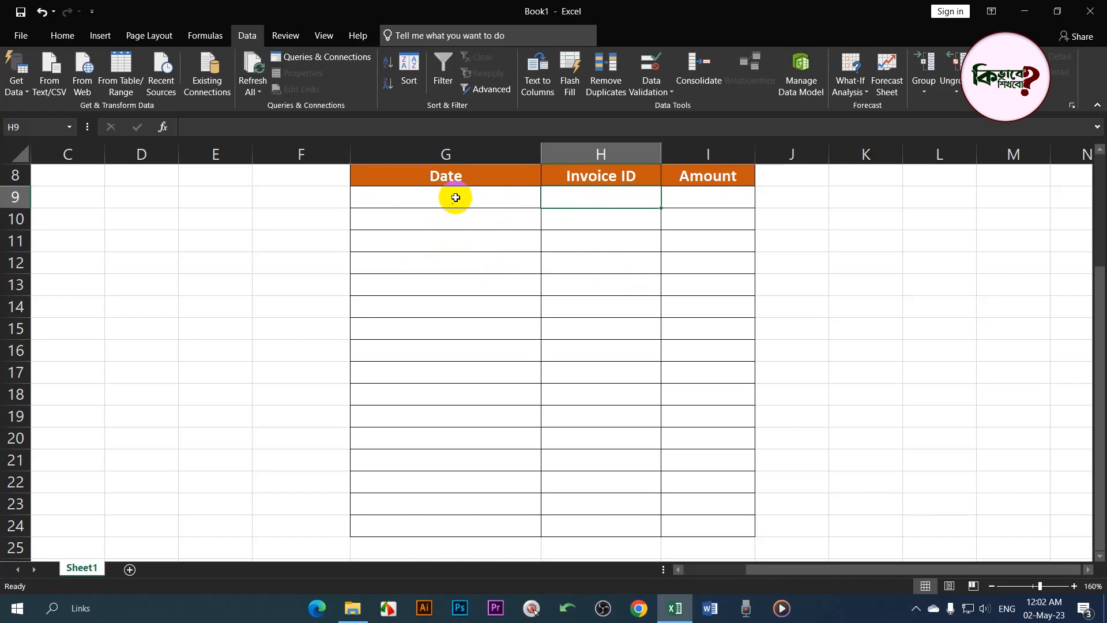
Step: Start a data validation rule for the Date cells G9:G24 that allows only Date values
left_click_drag(457, 196, 457, 522)
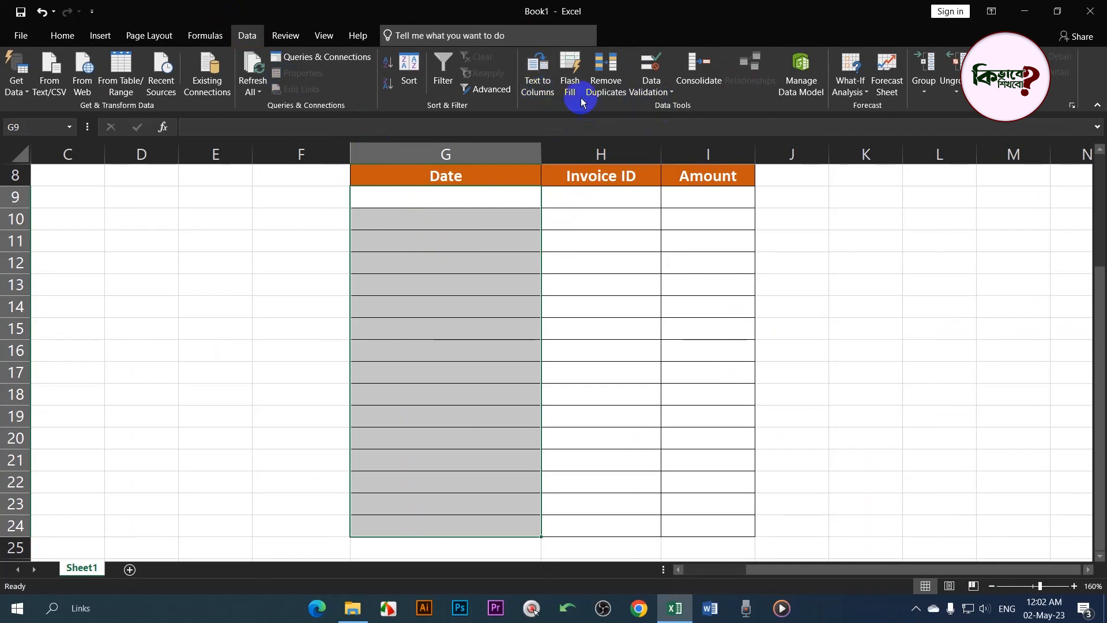
left_click(664, 97)
left_click(663, 108)
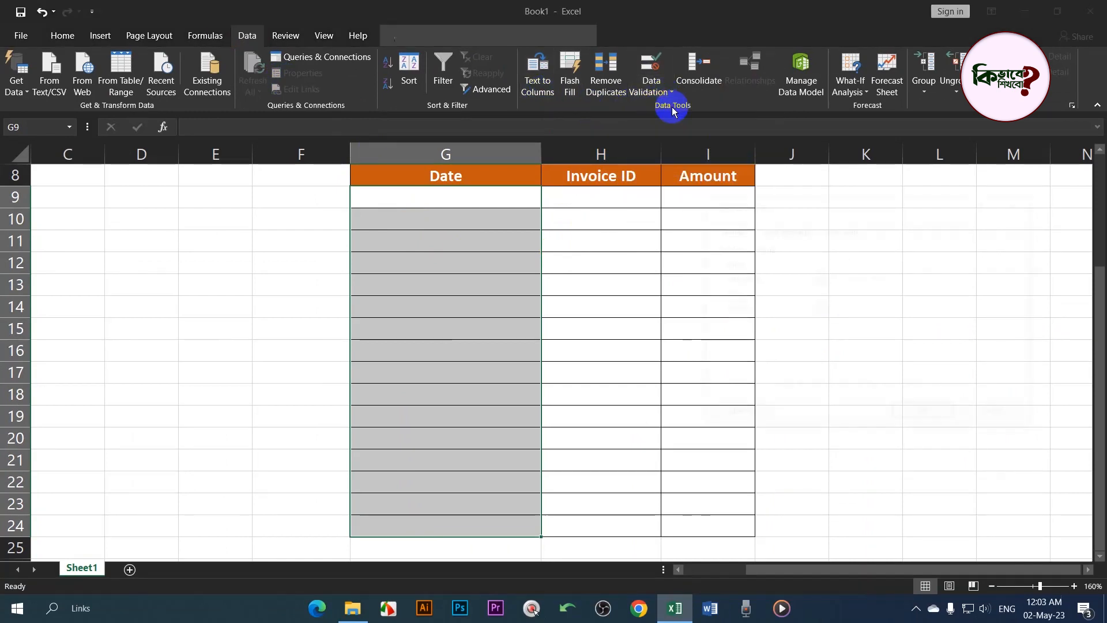
left_click_drag(820, 203, 671, 181)
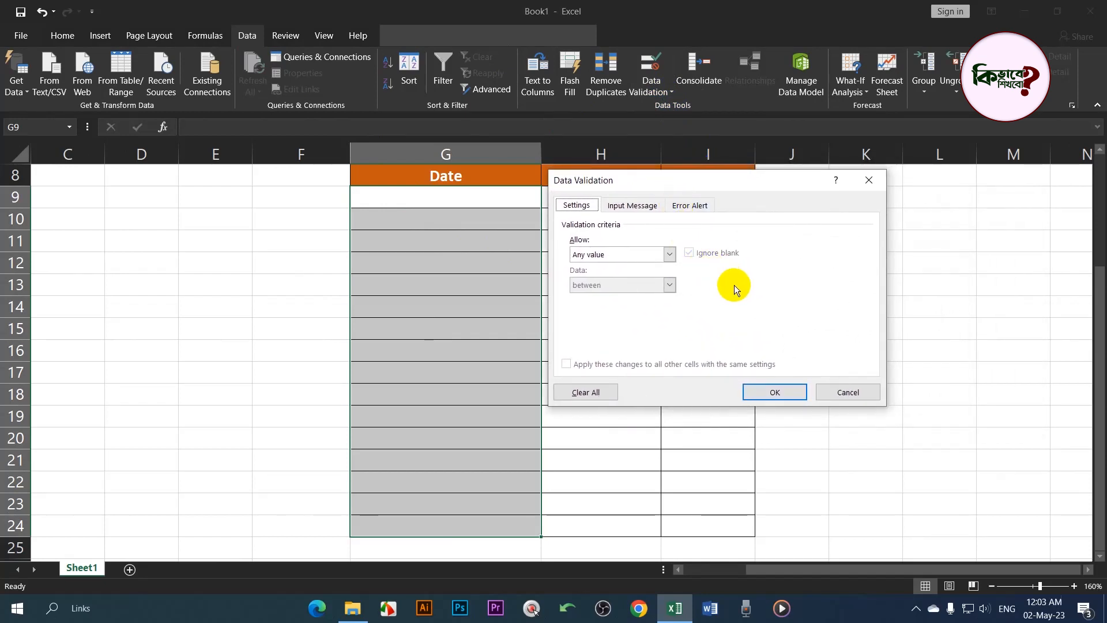
left_click(669, 254)
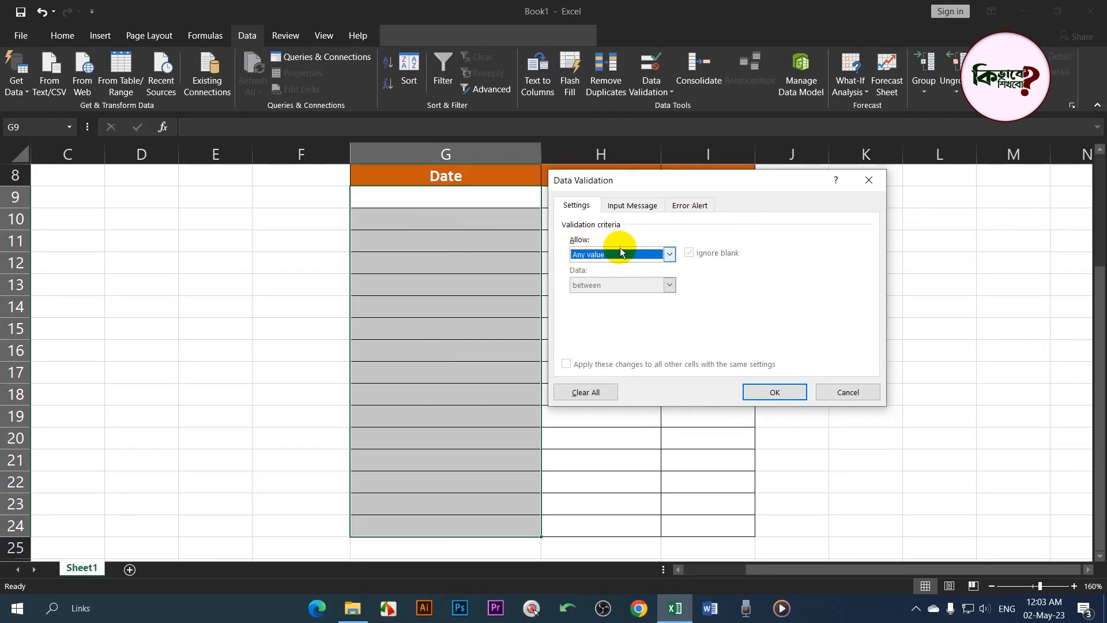
left_click(670, 254)
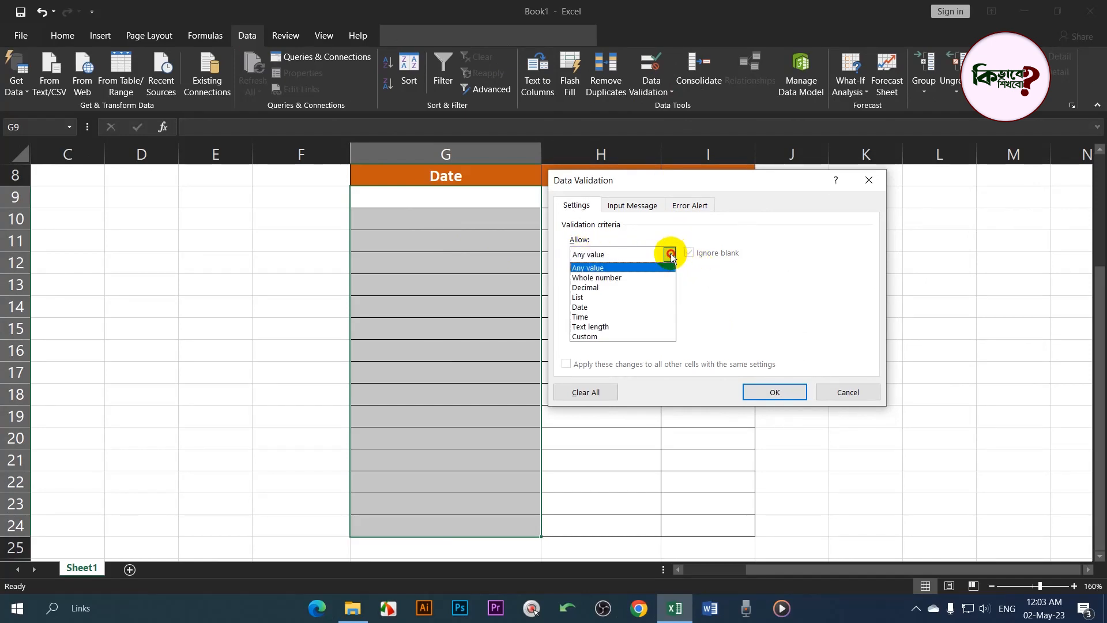
left_click(611, 308)
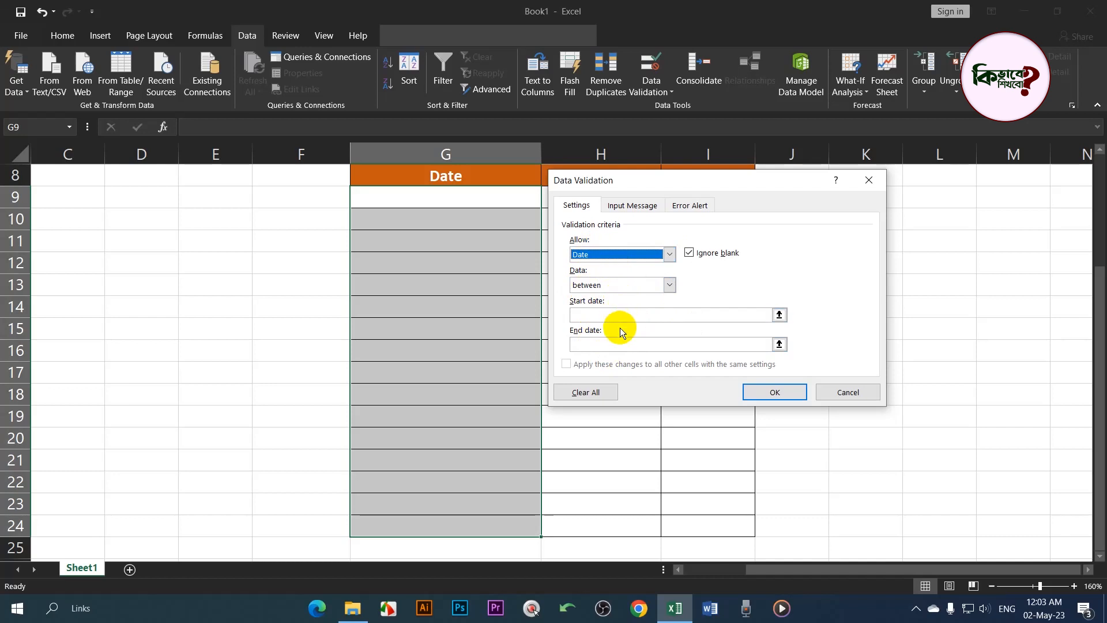
Step: Limit the dates to between 01-05-2023 and 31-05-2023 and apply the validation rule
left_click(612, 311)
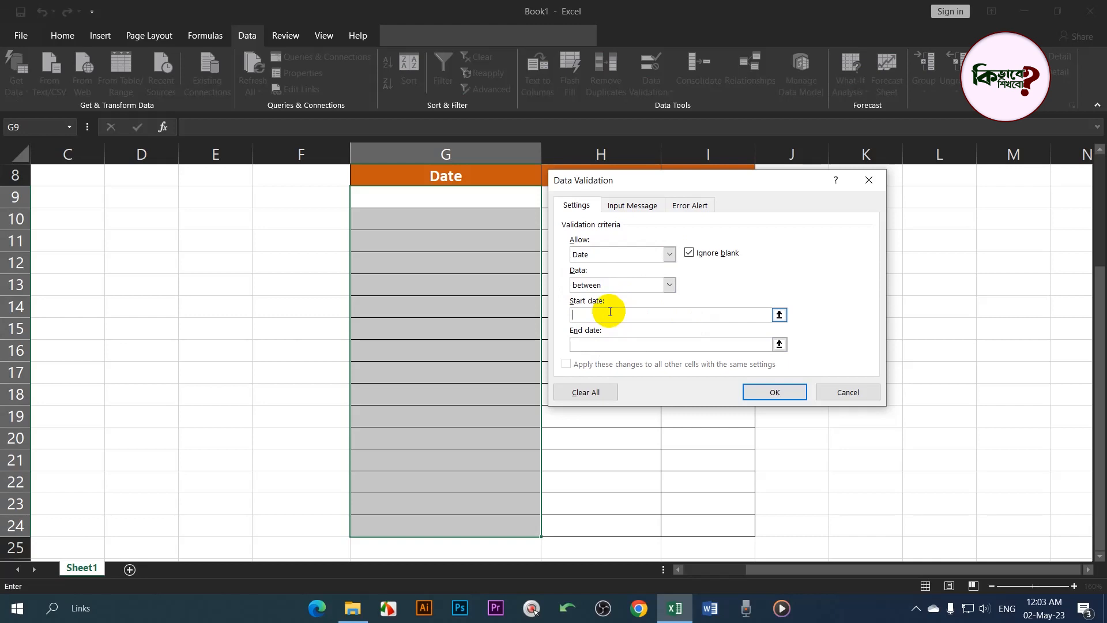
type("01-05-2023")
key("Tab")
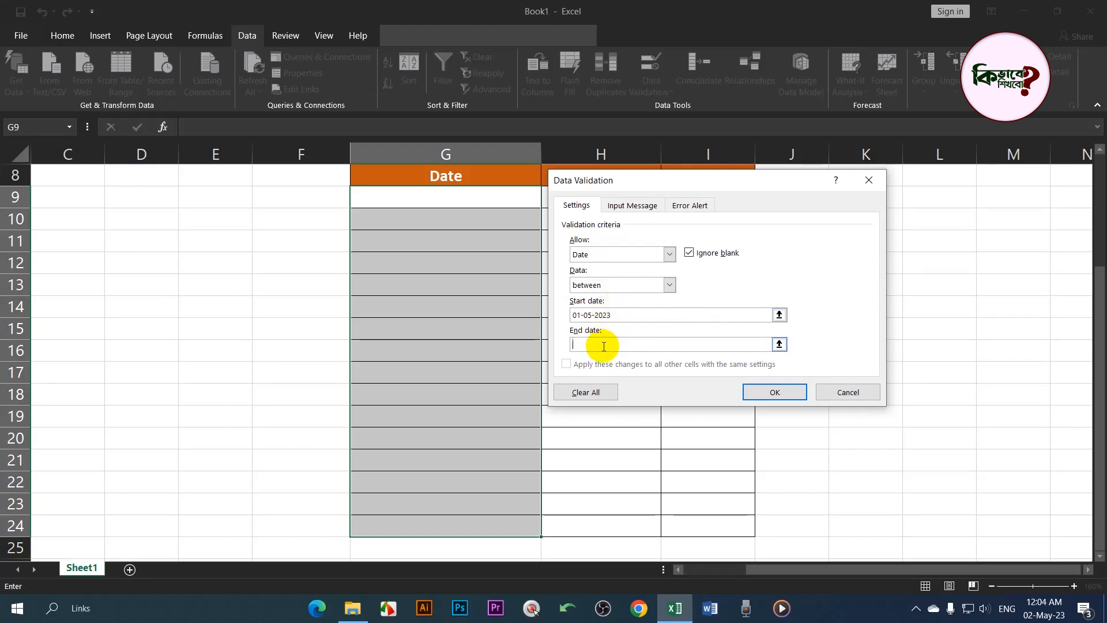
type("31-05-2023")
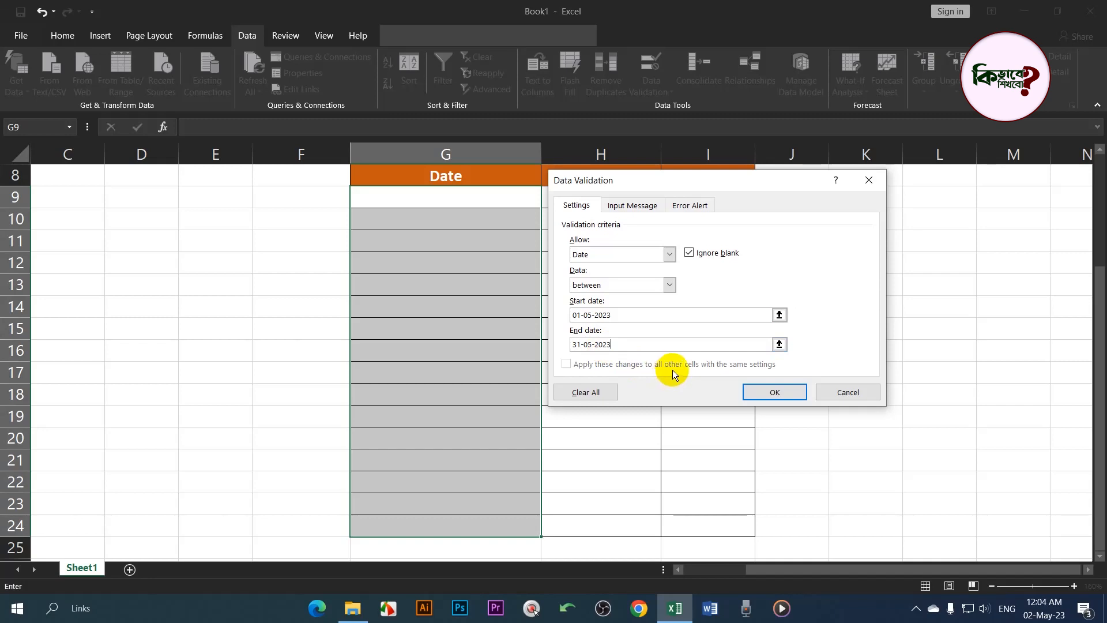
left_click(770, 392)
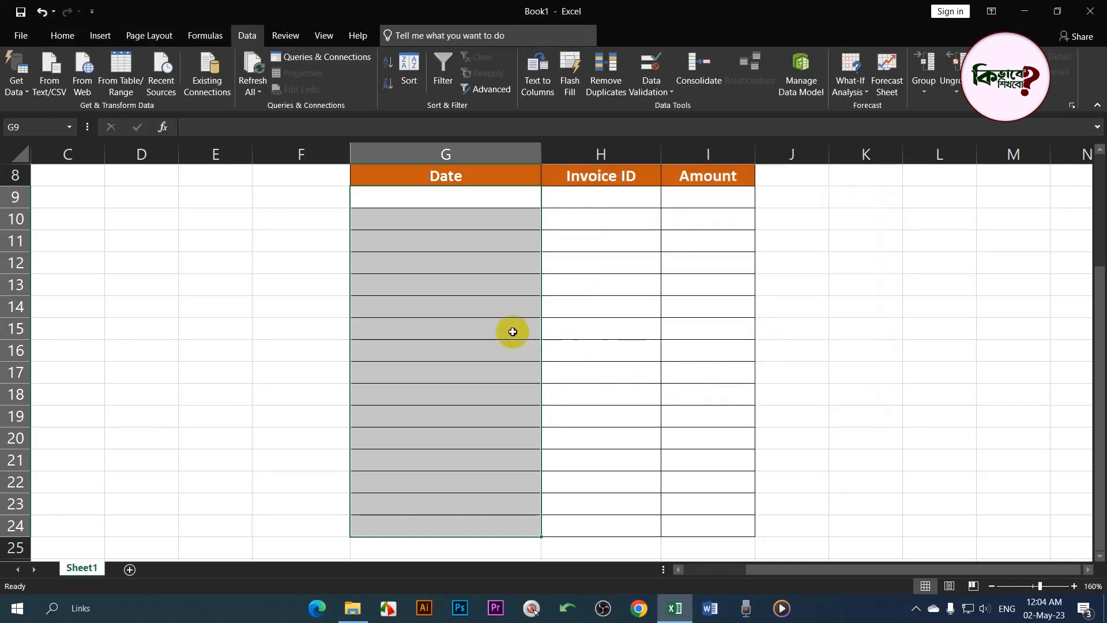
Step: Enter 01-05-23 in cell G9 and fill the date series down to G15
left_click(512, 328)
left_click(434, 206)
type("0")
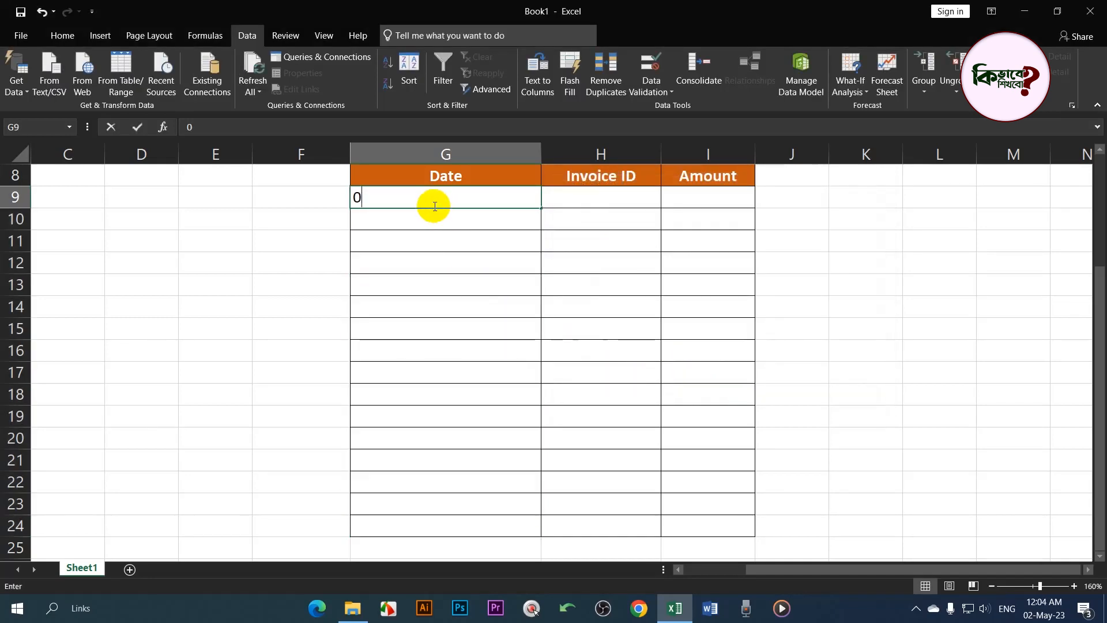
type("1-05-23")
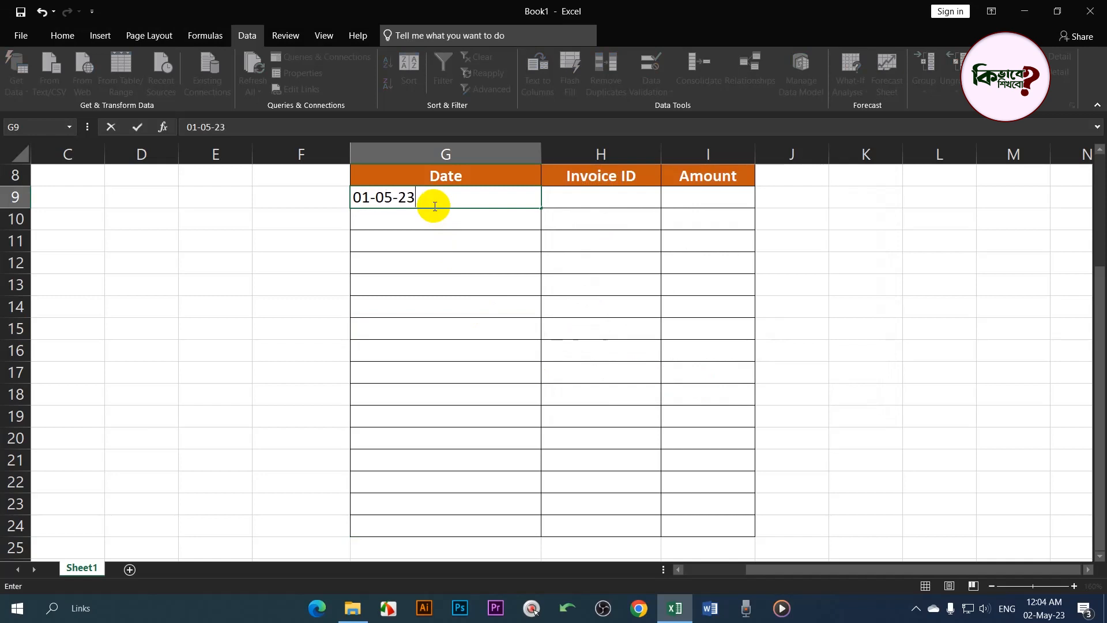
key("Return")
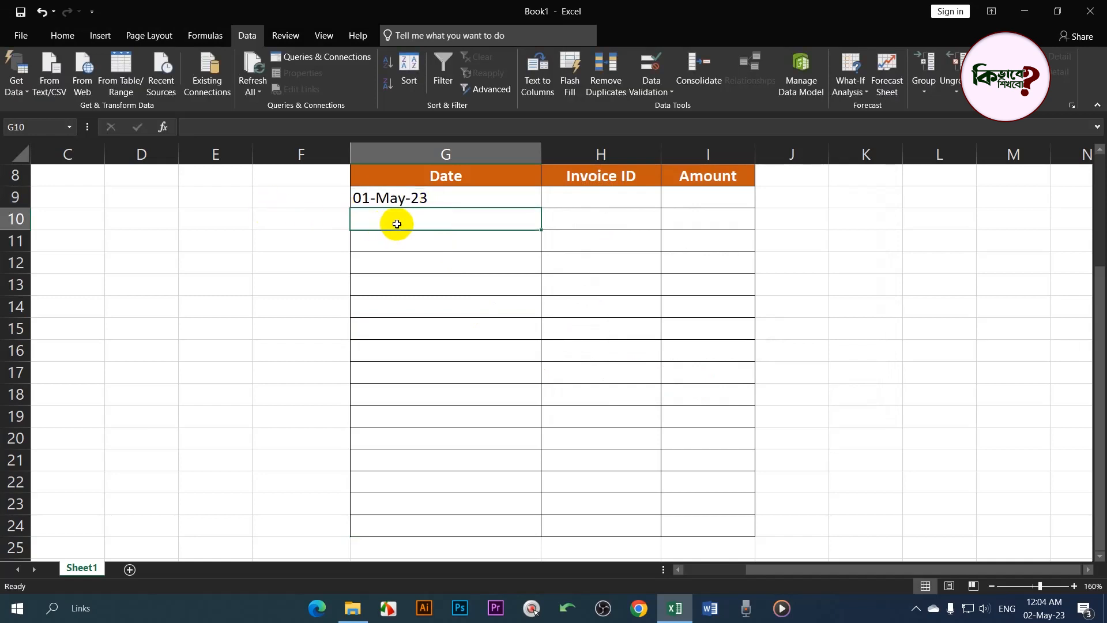
left_click(516, 205)
left_click_drag(539, 208, 502, 331)
left_click(439, 263)
Step: Try to change the date in cell G10 to 02-06-2023, and discard the edit
left_click(425, 222)
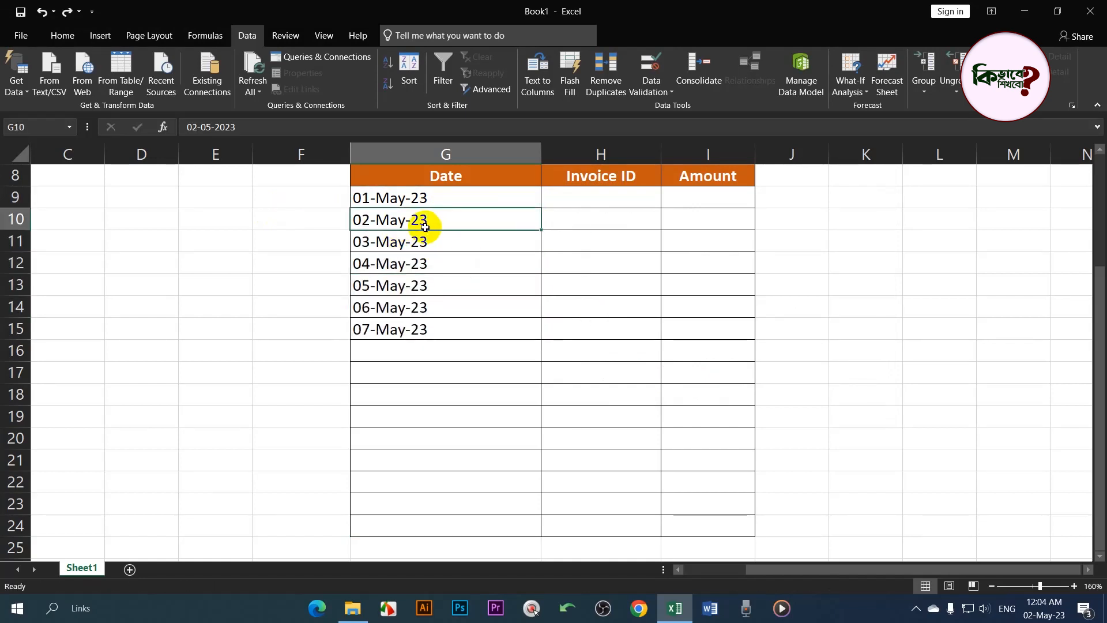
double_click(415, 225)
double_click(385, 222)
type("06")
key("Return")
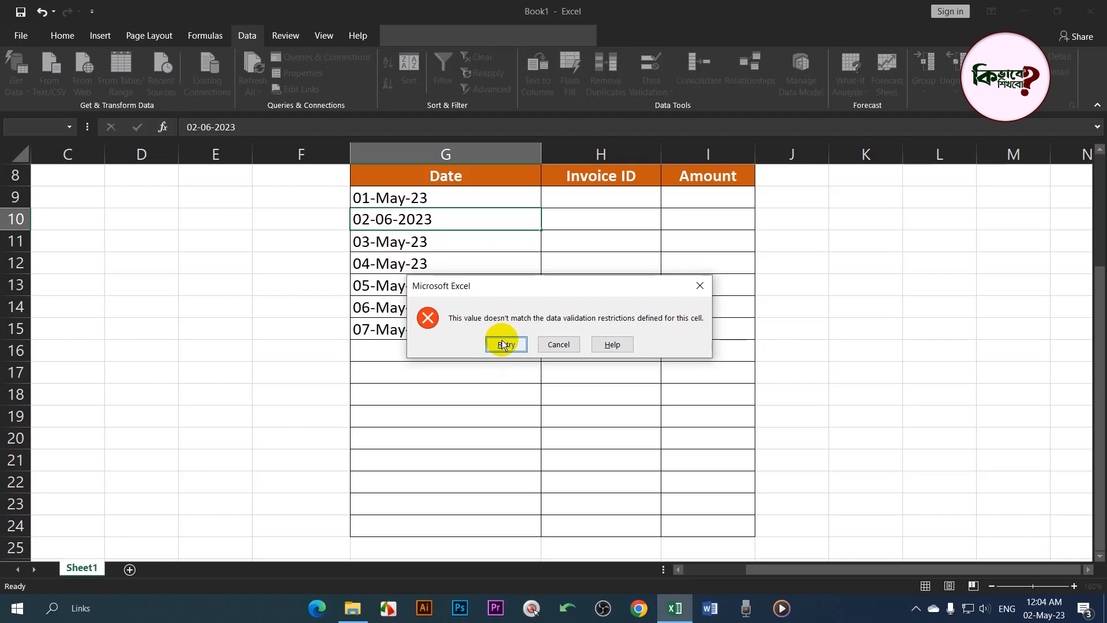
left_click(557, 341)
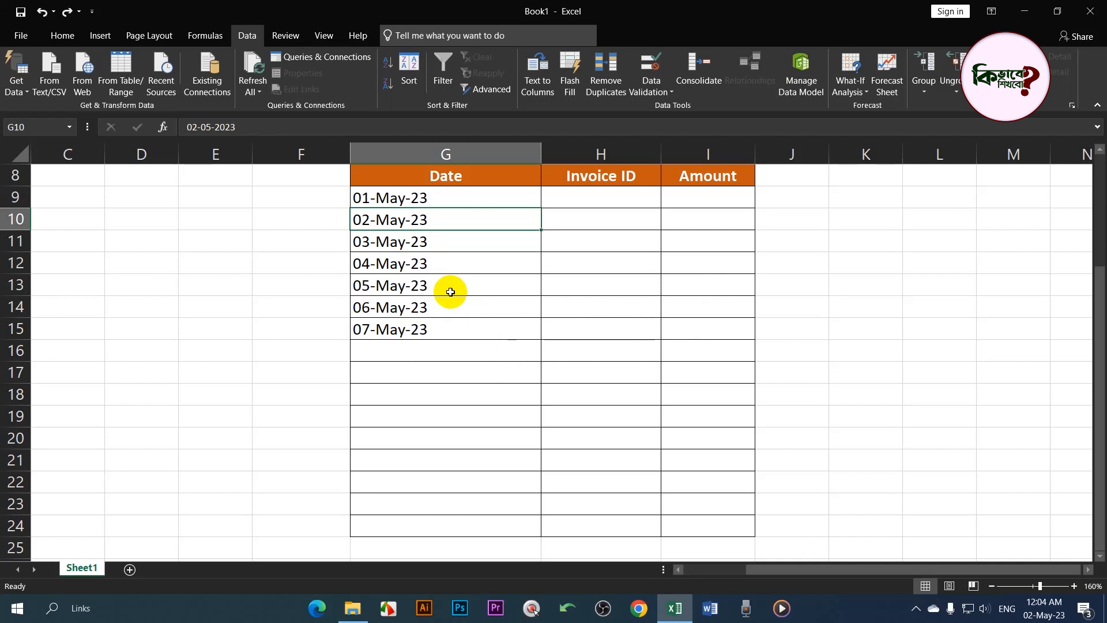
Step: Start a data validation rule for the Invoice ID cells H9:H24 that uses the Custom criterion
left_click(597, 200)
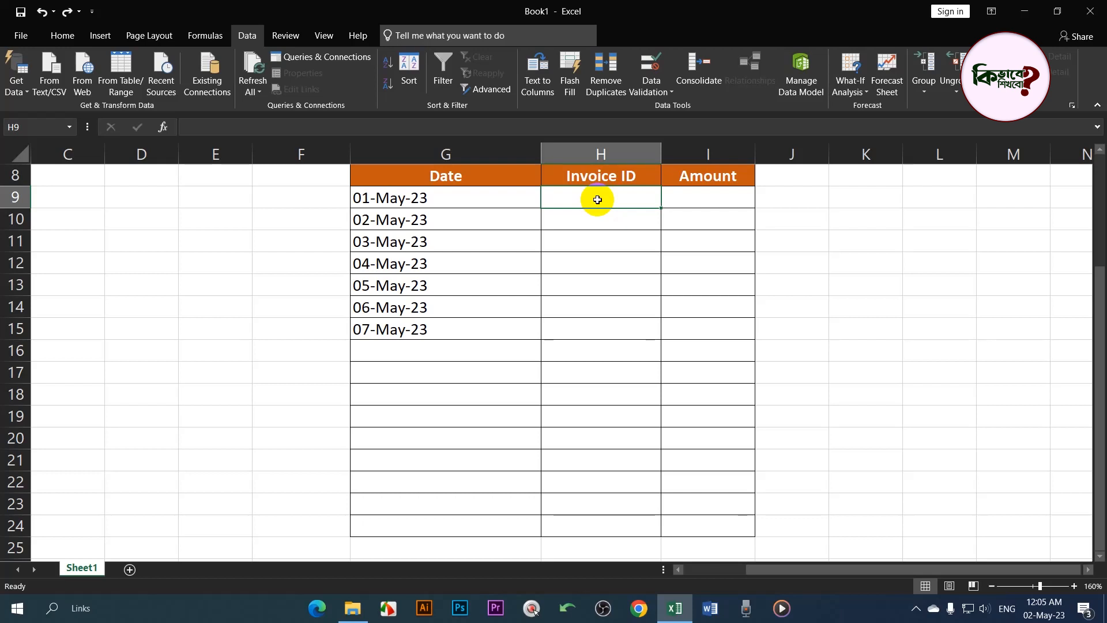
left_click_drag(610, 202, 627, 531)
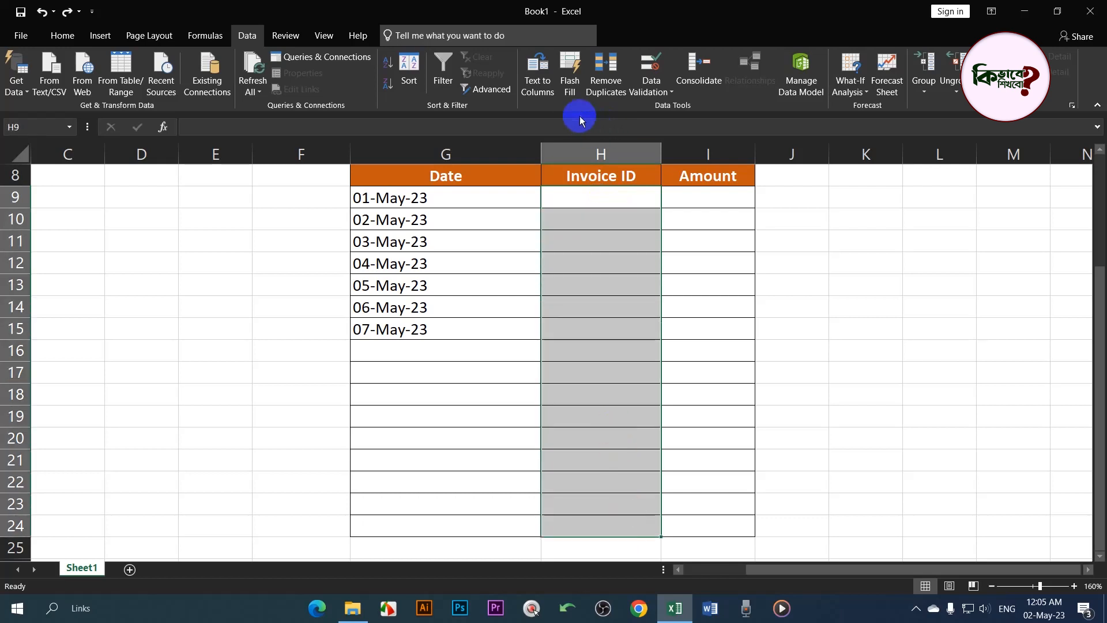
left_click(652, 89)
left_click(664, 111)
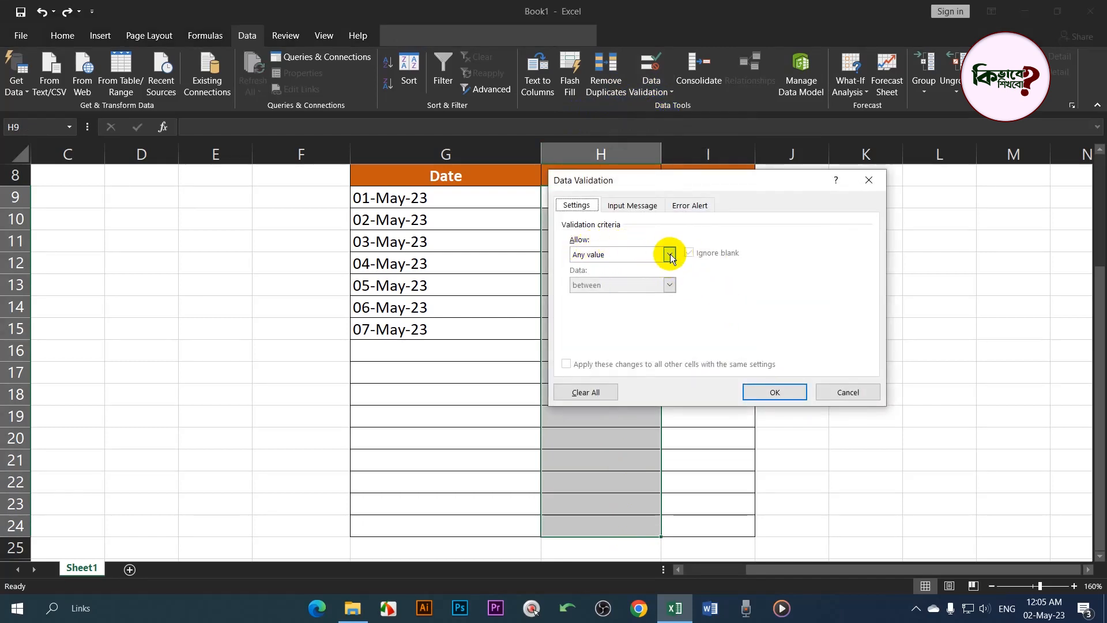
left_click(671, 254)
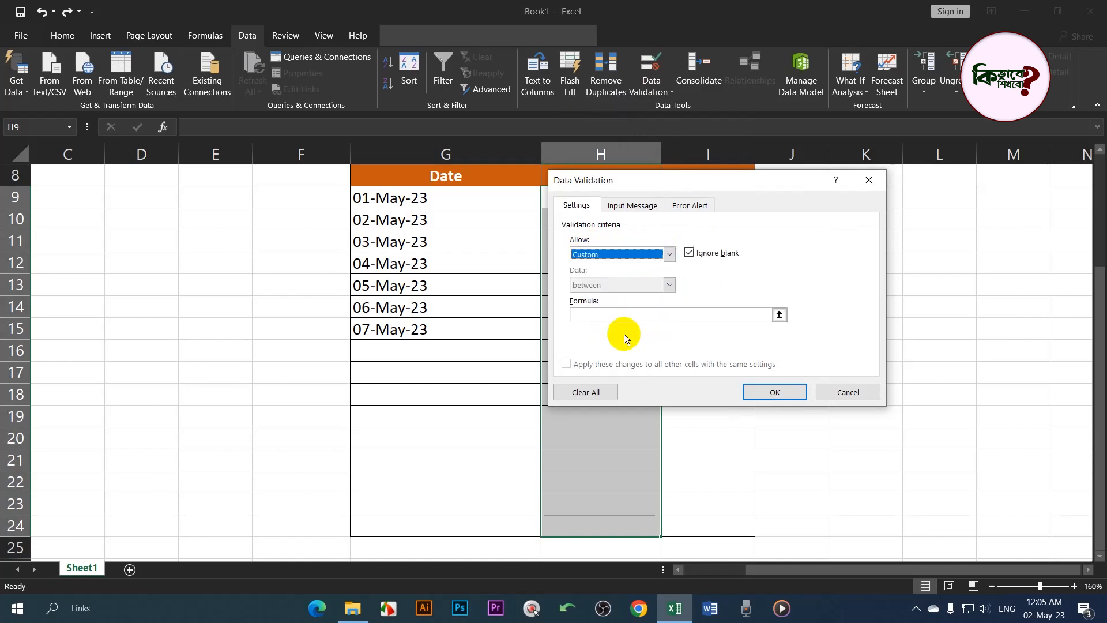
left_click(632, 337)
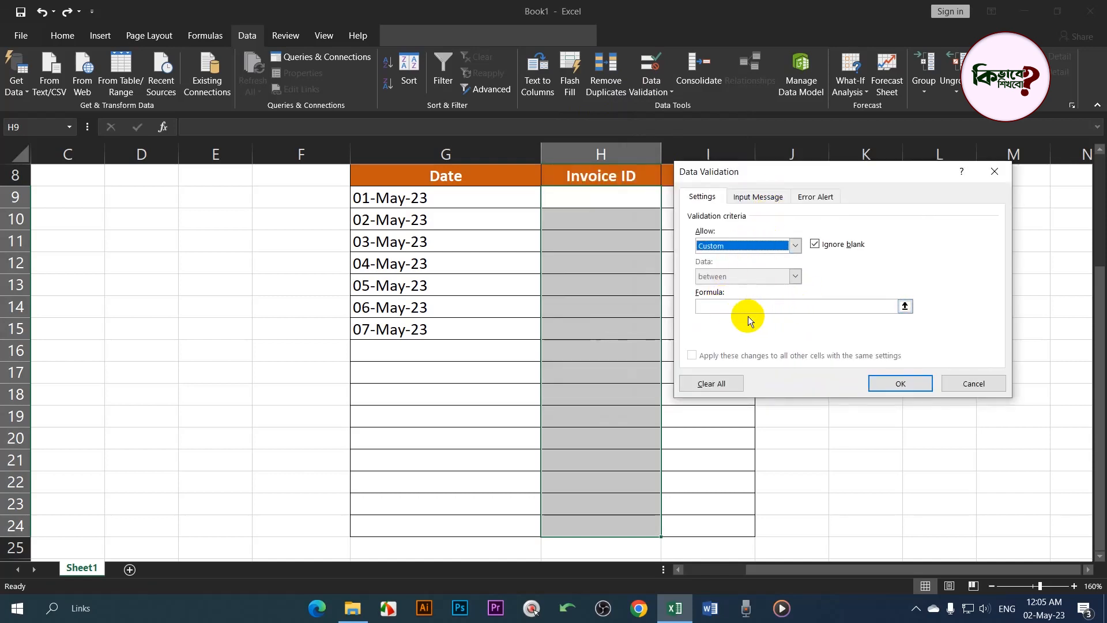
Step: Enter the custom validation formula =COUNTIF($H$9:$H$24,H9)=1 for the Invoice ID cells
left_click(716, 306)
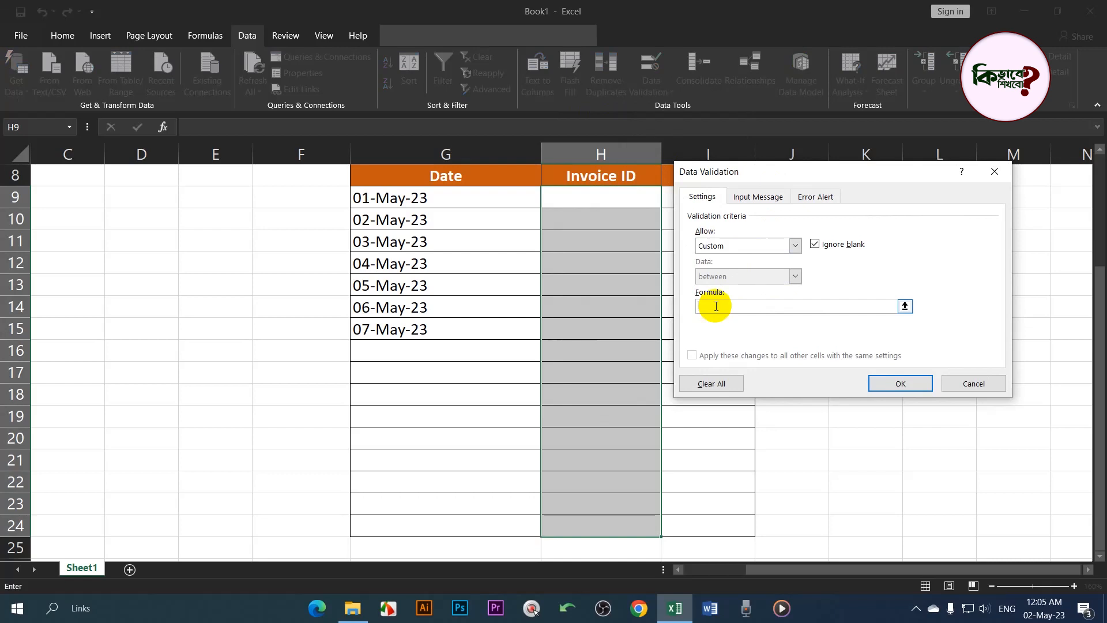
type("=COUNT")
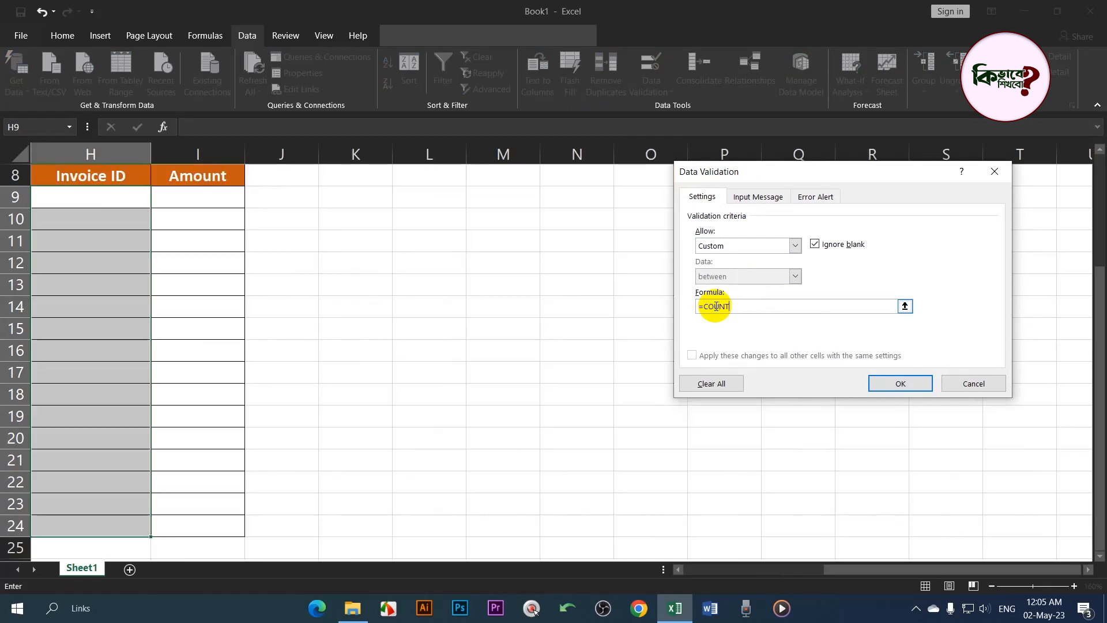
type("IF")
left_click_drag(787, 173, 400, 167)
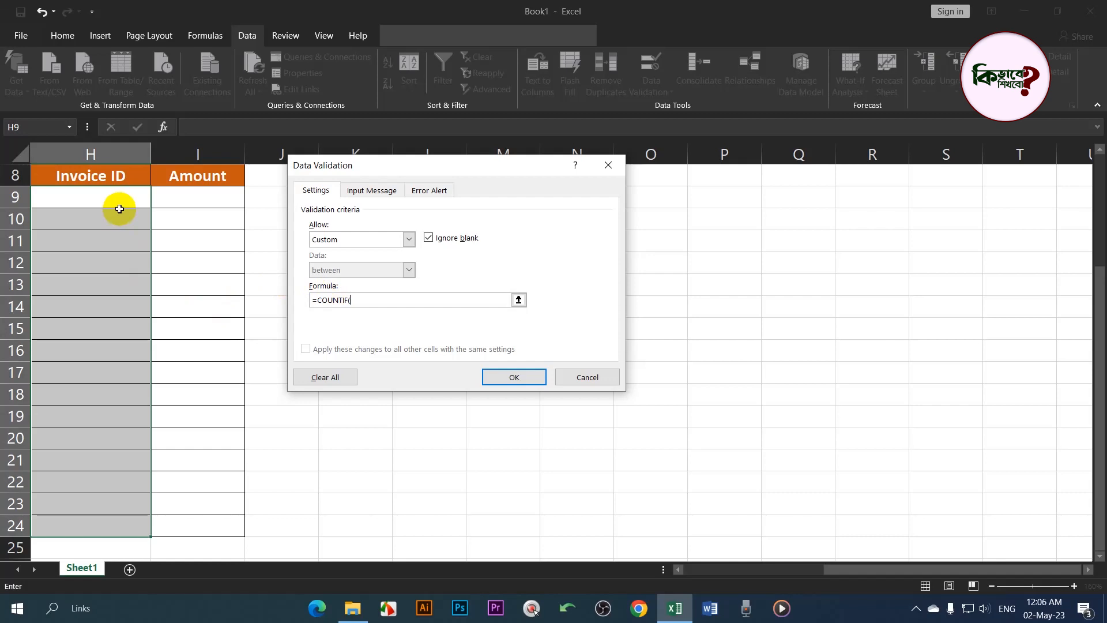
left_click_drag(114, 199, 119, 520)
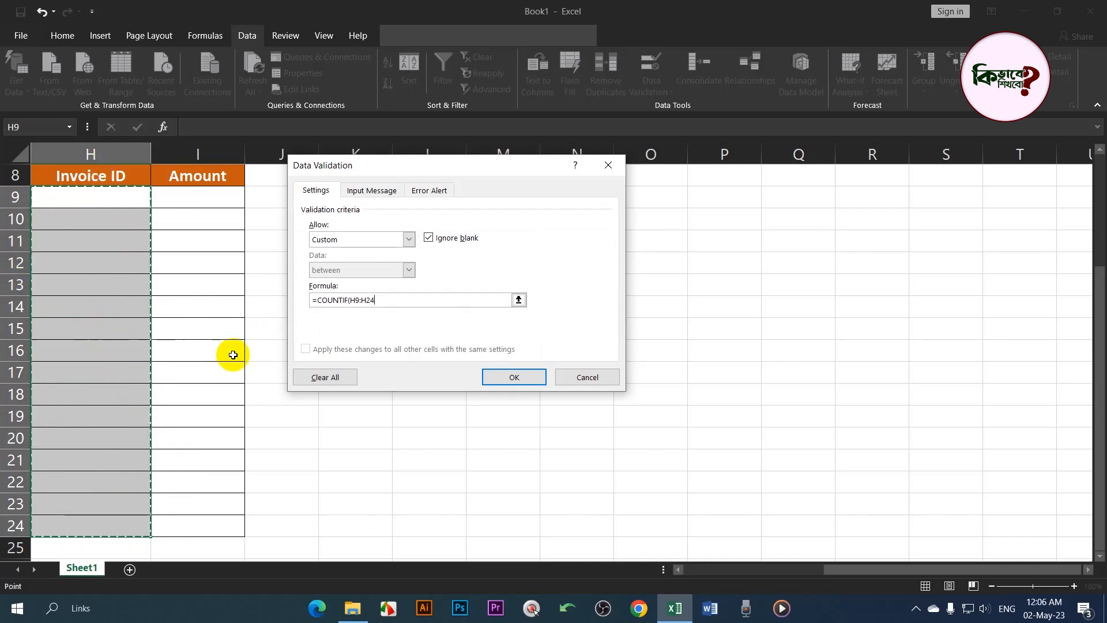
key("F4")
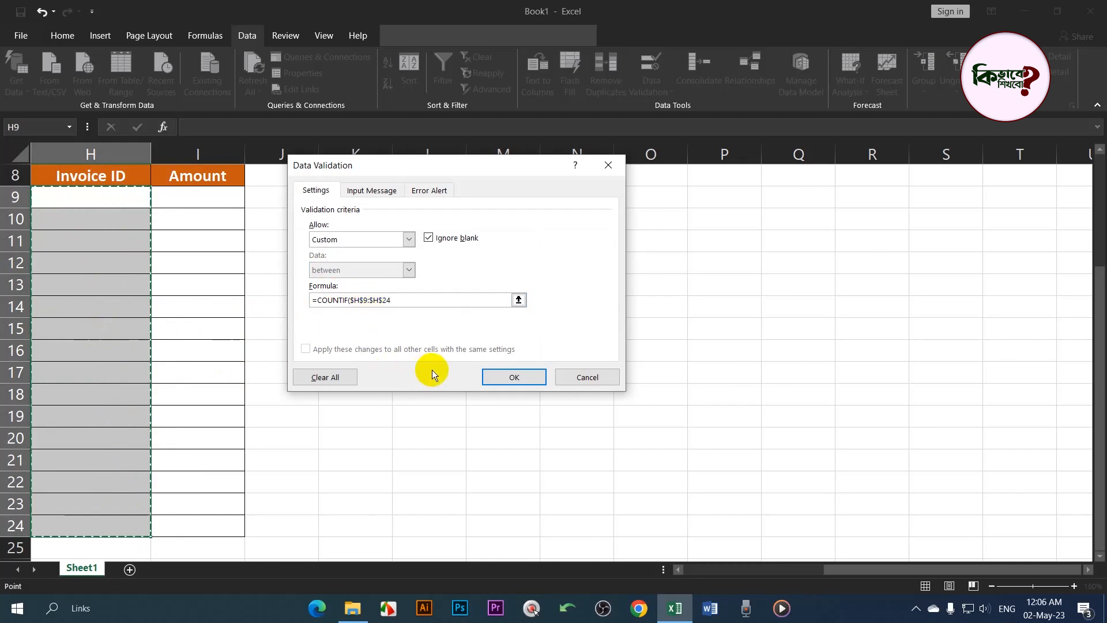
type(",")
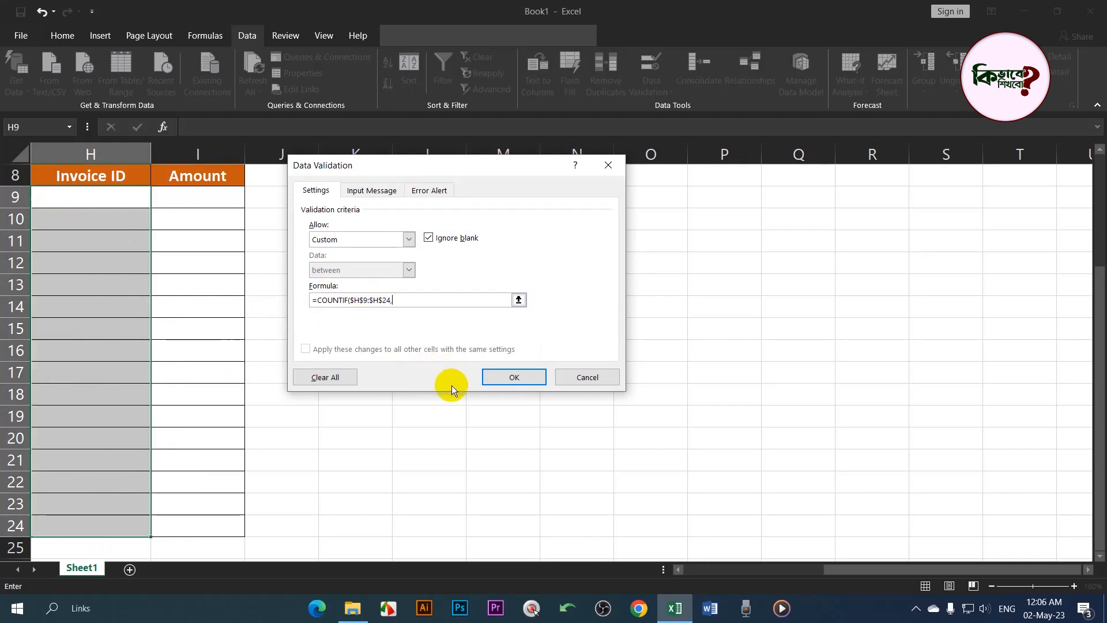
left_click(104, 202)
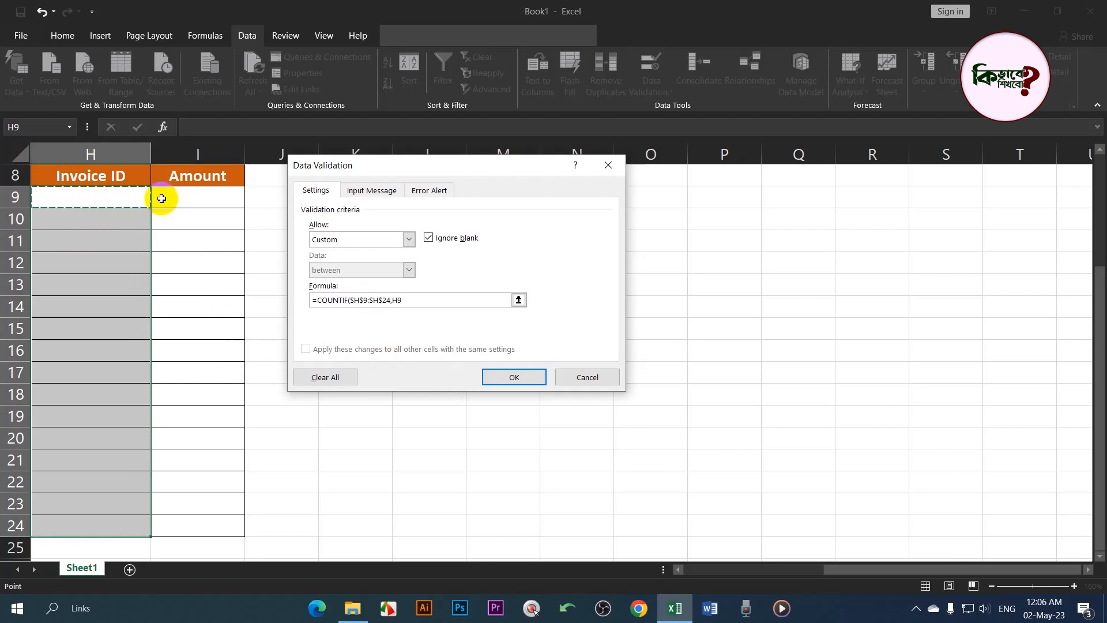
type(")")
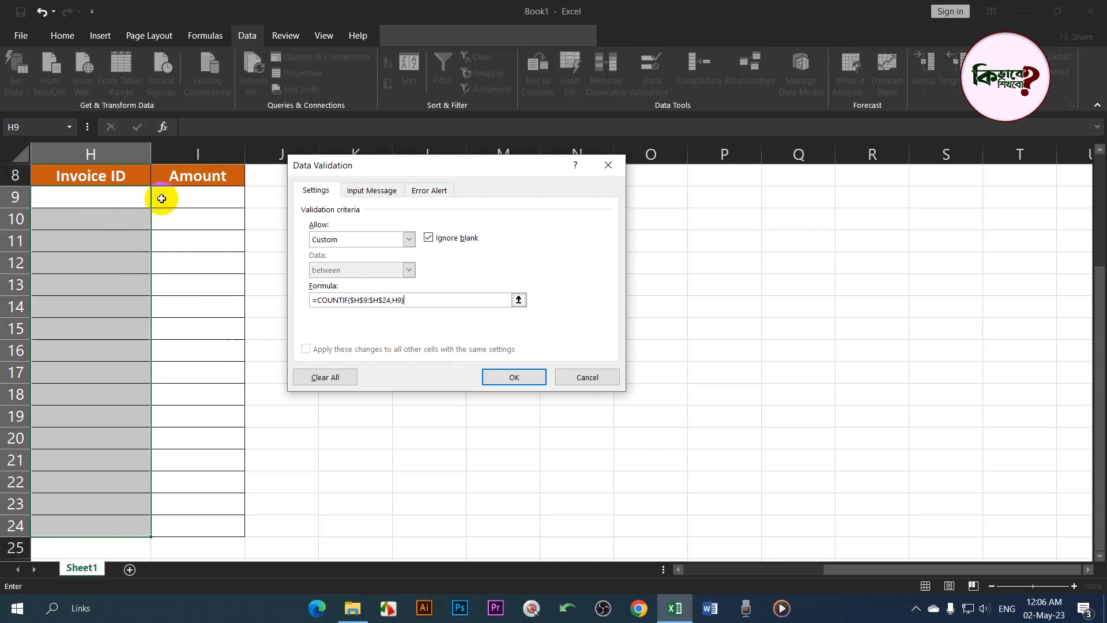
type("=1")
key("BackSpace")
key("BackSpace")
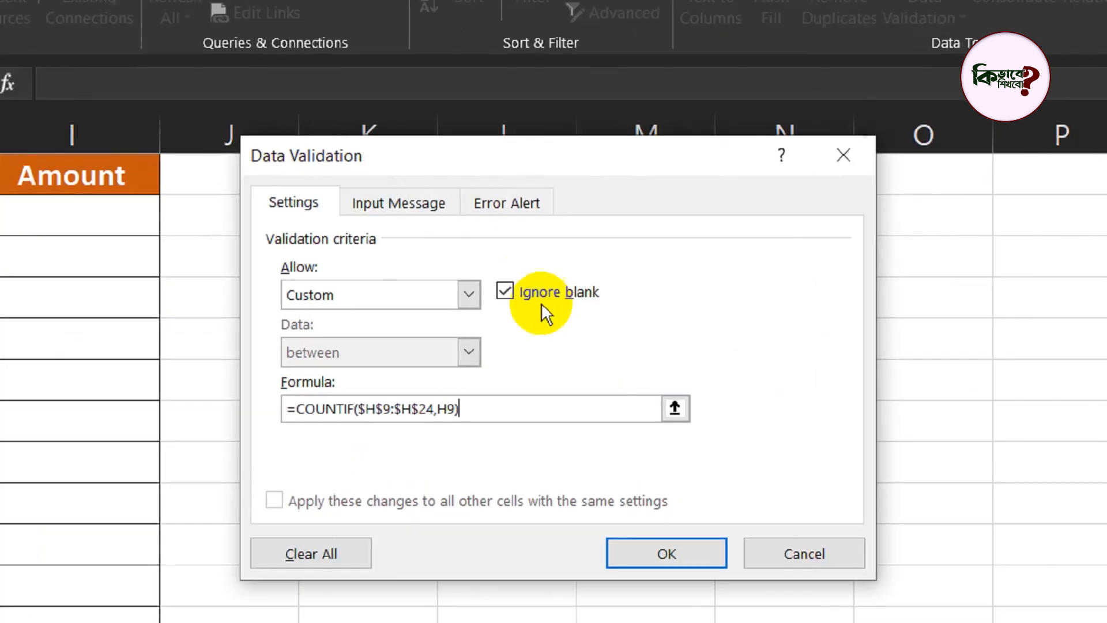
type("=")
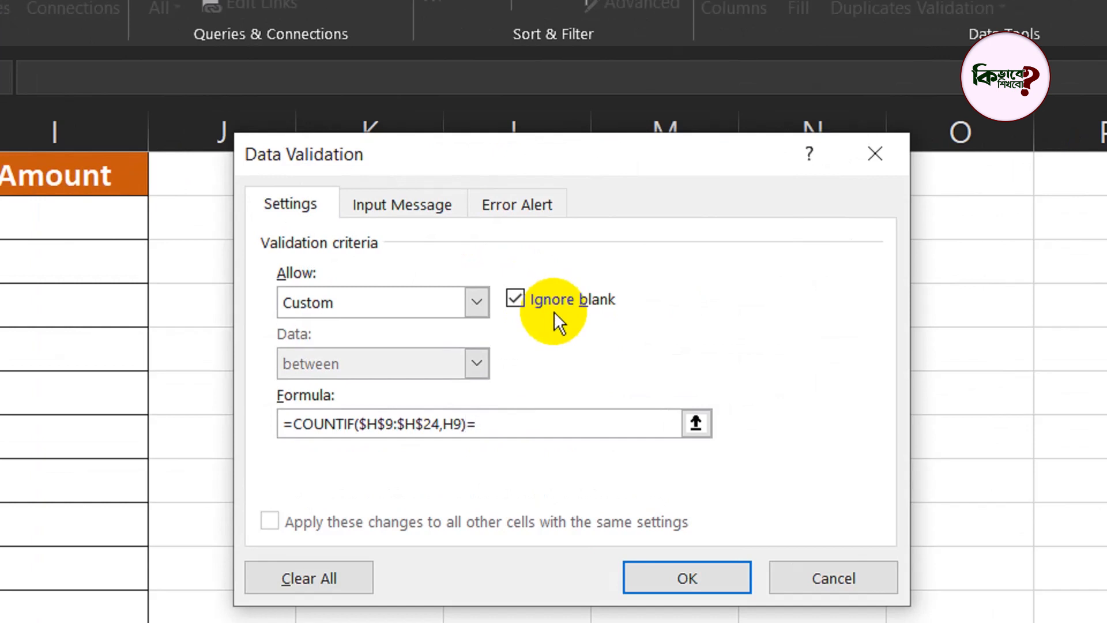
type("1")
Step: Set the title of the rule's error alert to "Duplicate Found"
left_click(539, 210)
left_click(640, 341)
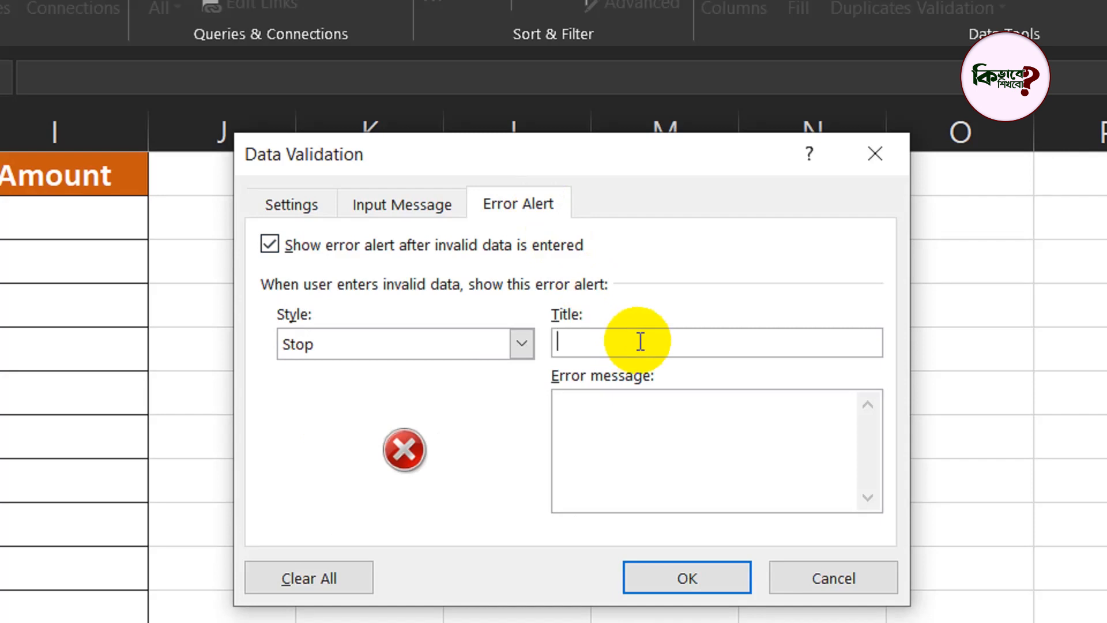
type("Dy")
key("BackSpace")
type("uplicate Found")
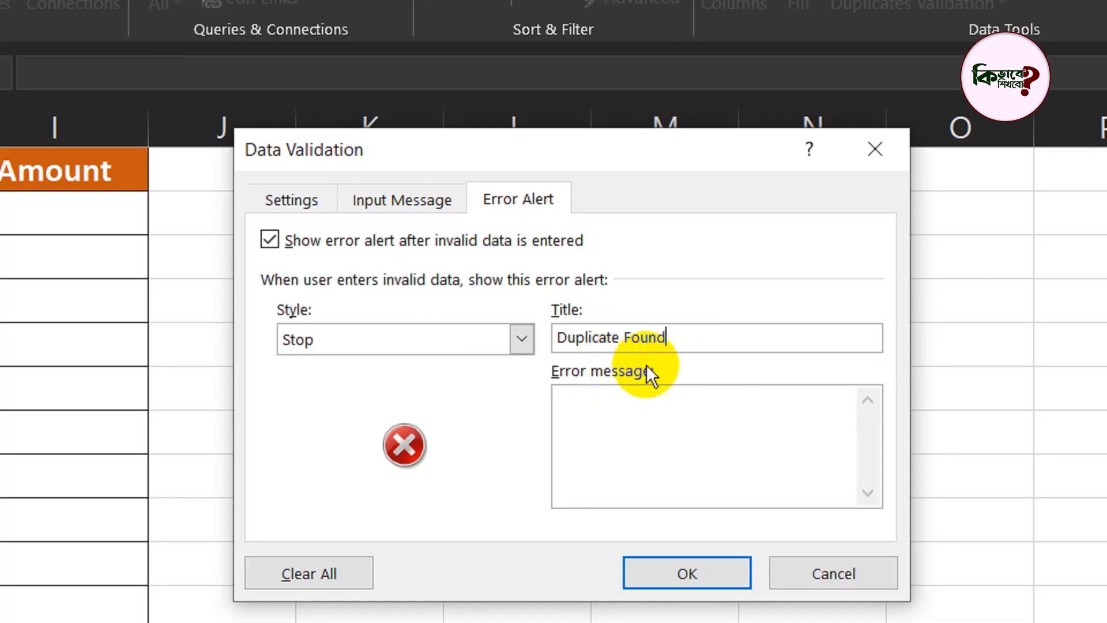
Step: Set the alert's error message to "This number is alredy exist!" and apply the validation rule
left_click(653, 406)
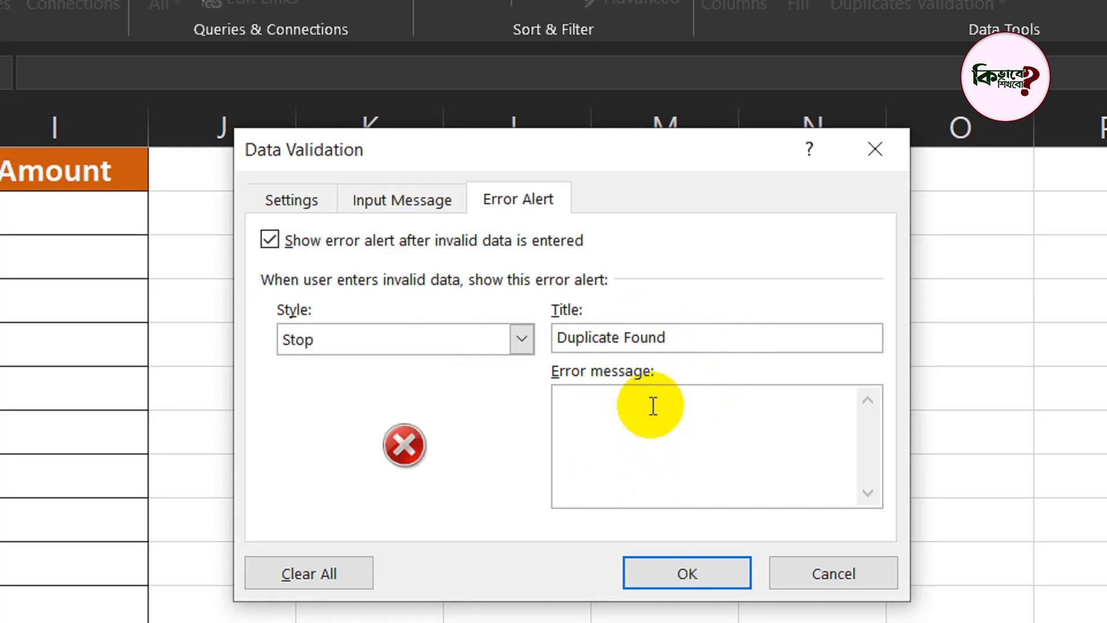
type("Tgu")
key("BackSpace")
key("BackSpace")
type("hu")
key("BackSpace")
type("is number is alredy exist")
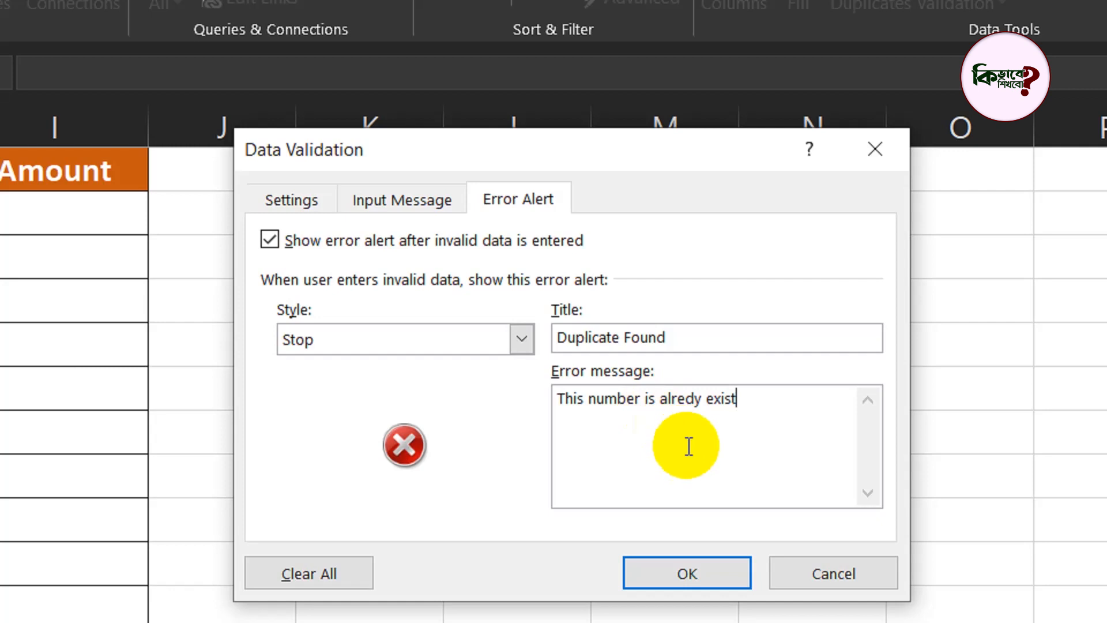
type("!")
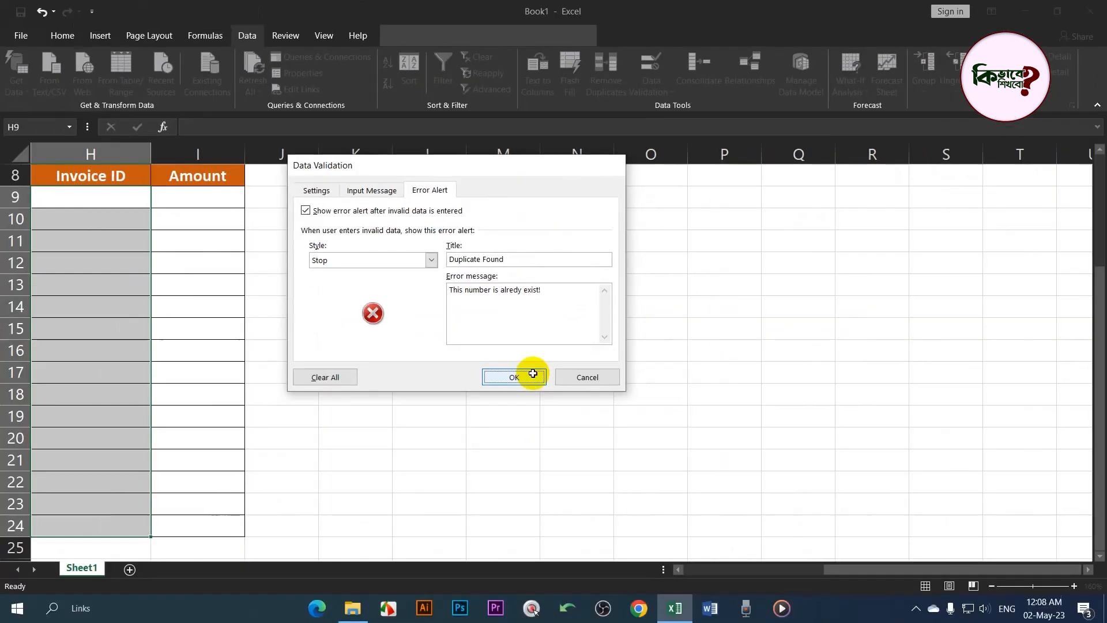
left_click(599, 410)
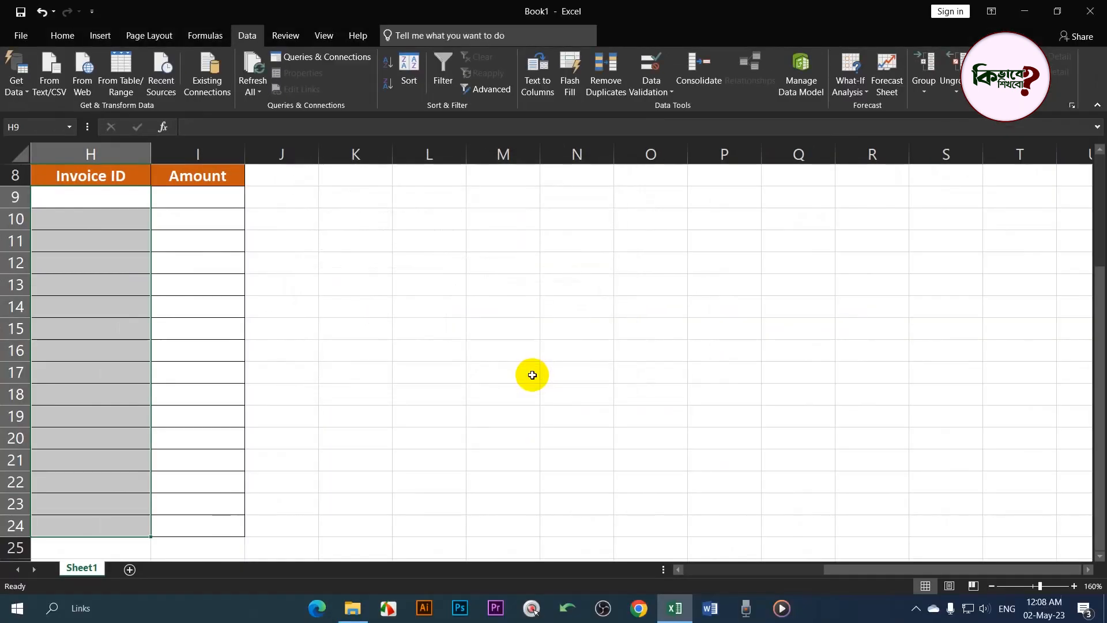
Step: Enter KS-0001 as the invoice ID in cell H9
scroll(281, 450, "up", 3)
scroll(307, 402, "down", 4)
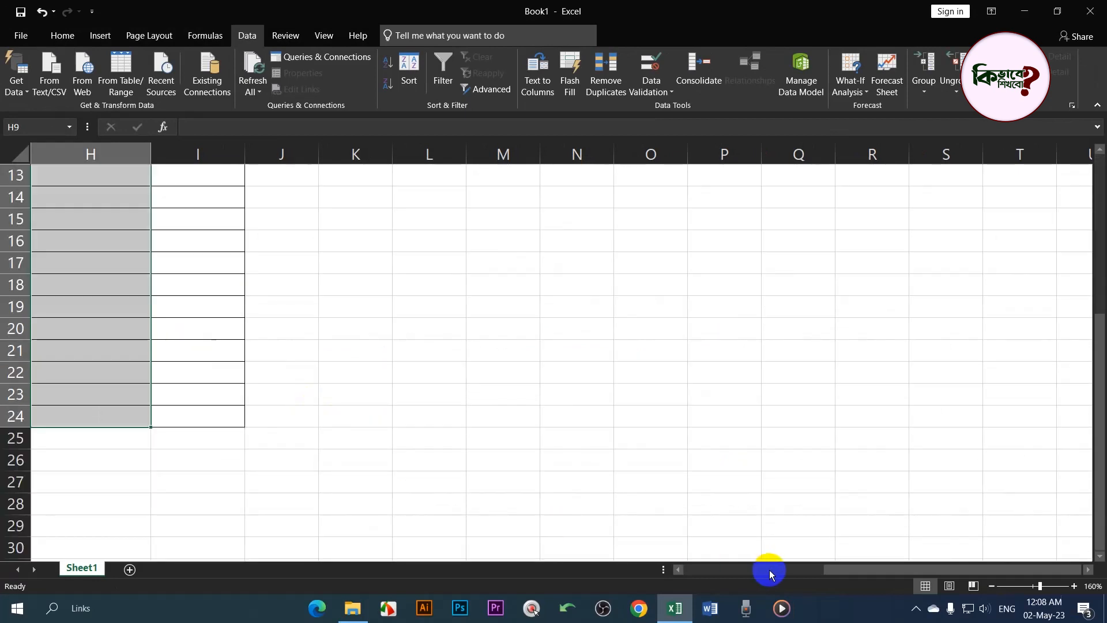
left_click_drag(845, 568, 791, 576)
scroll(689, 551, "up", 2)
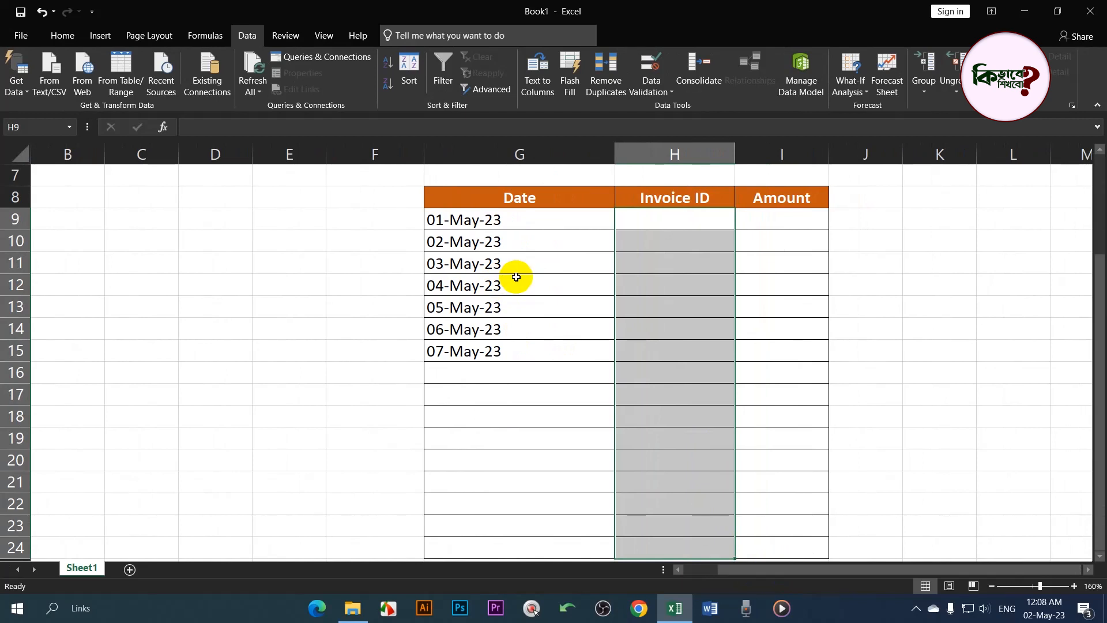
left_click(668, 218)
type("K")
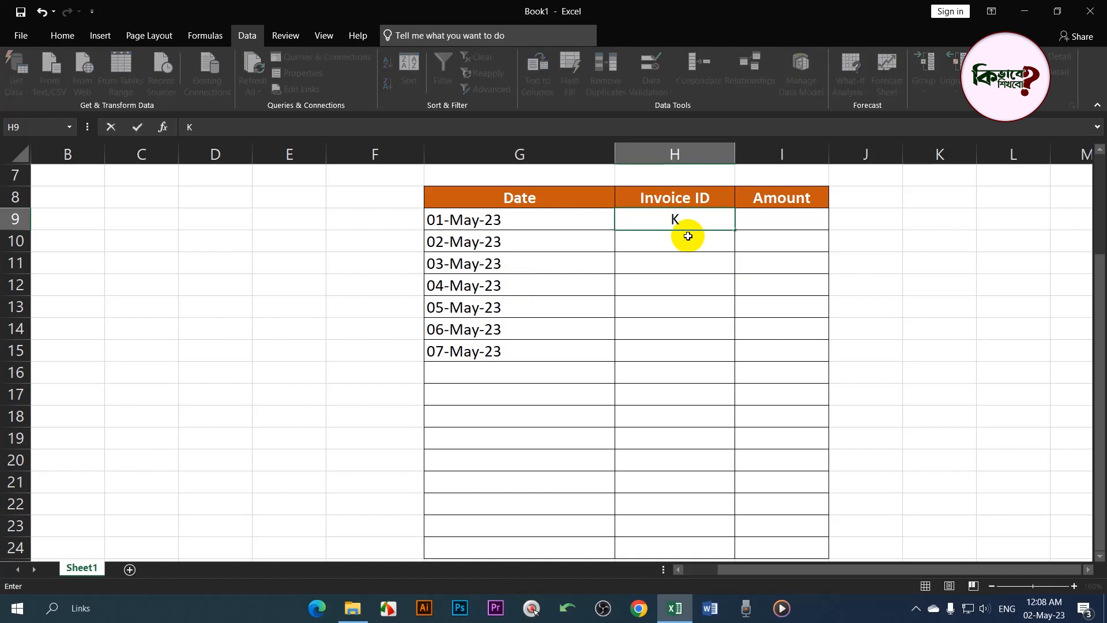
type("S-0001")
key("Return")
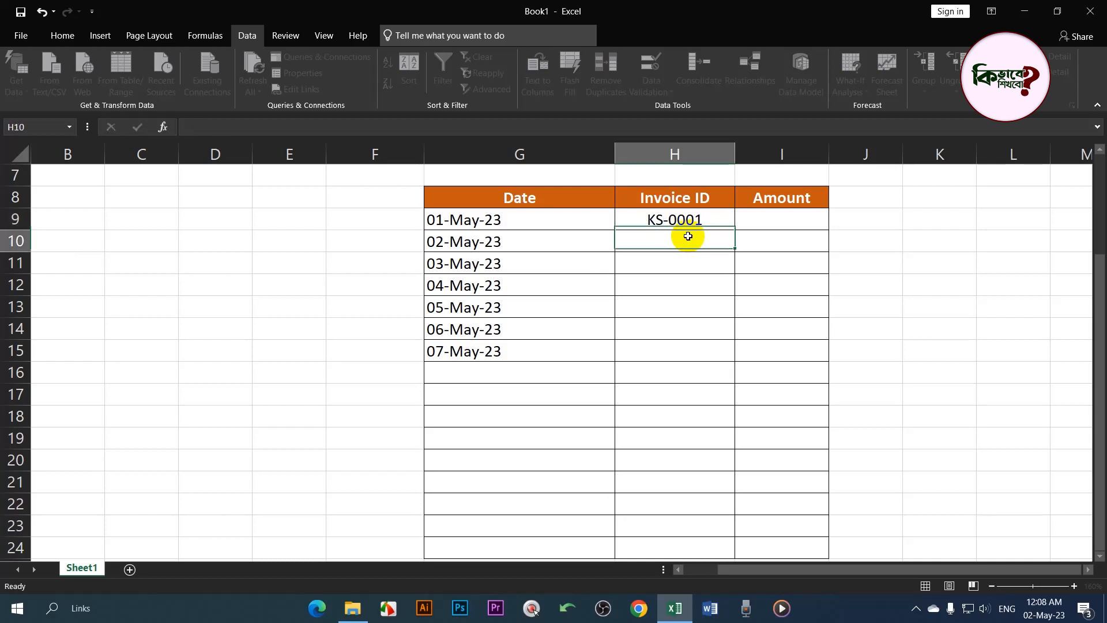
Step: Try to enter the duplicate invoice ID KS-0001 in cell H10, and clear the entry
type("K")
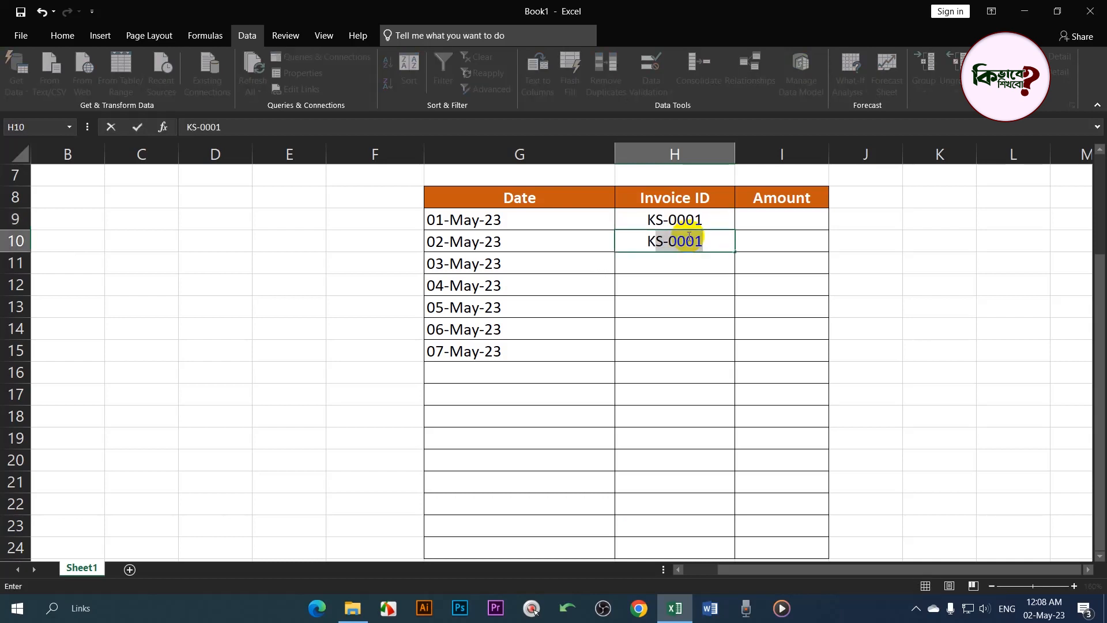
key("Return")
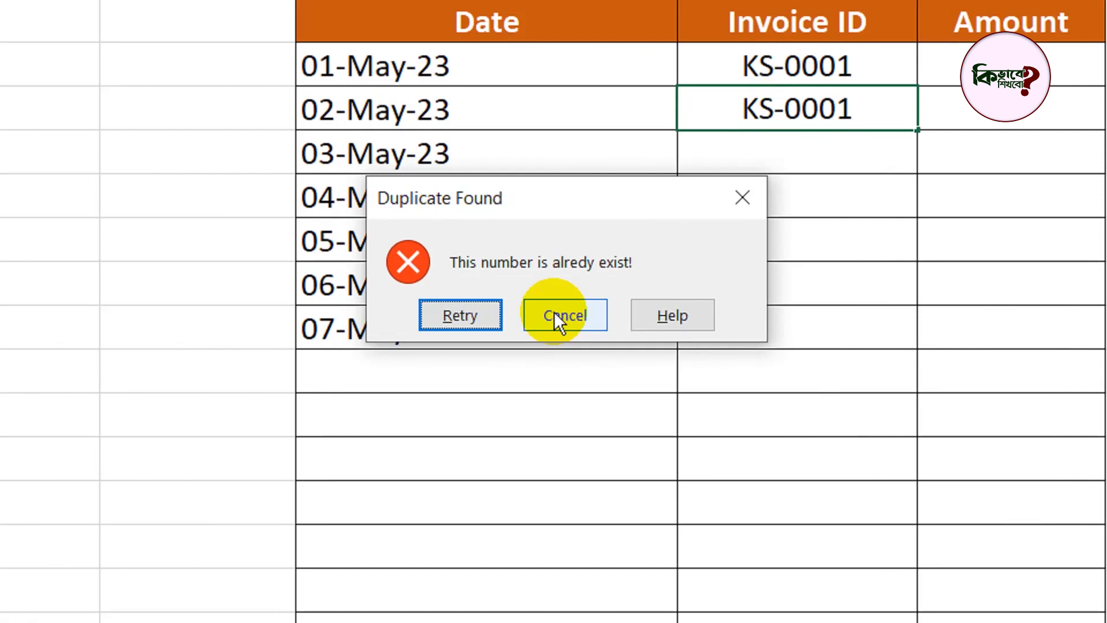
key("Return")
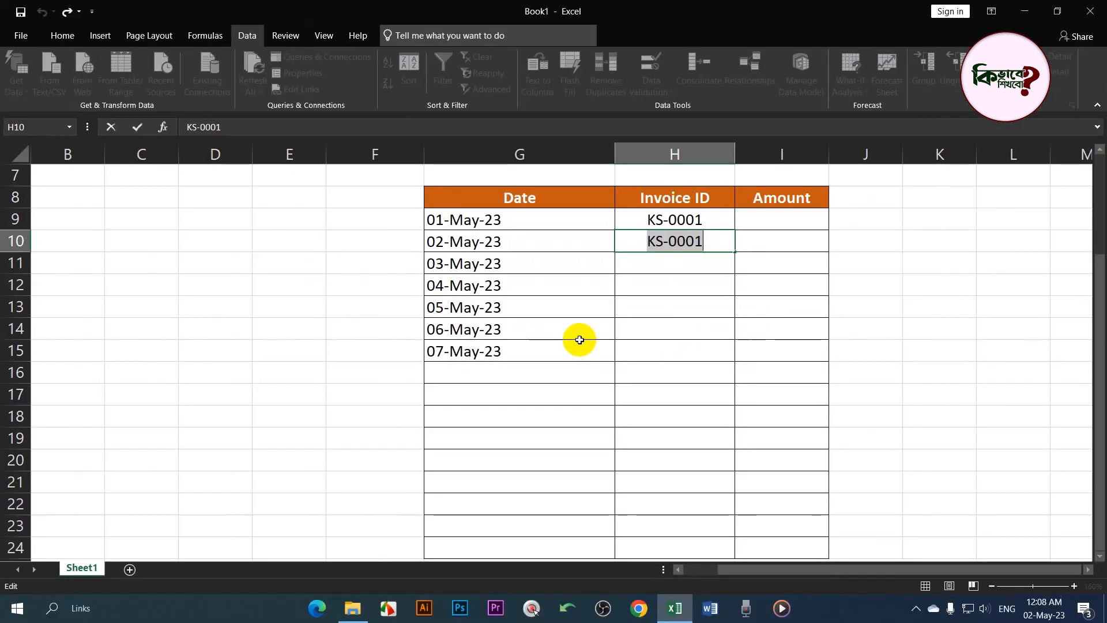
key("BackSpace")
left_click(676, 367)
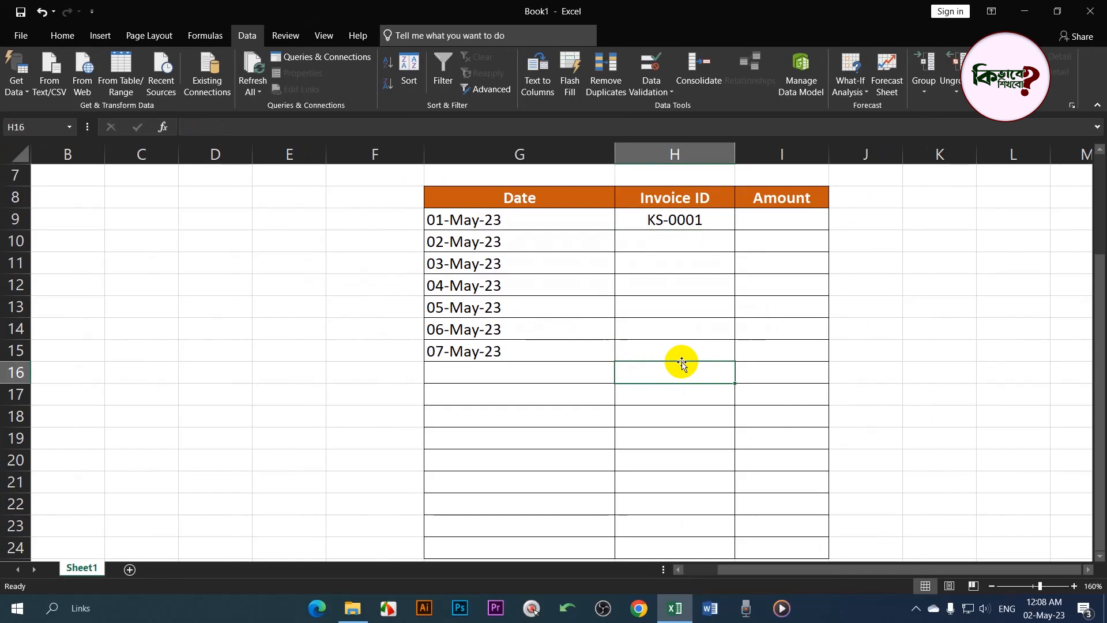